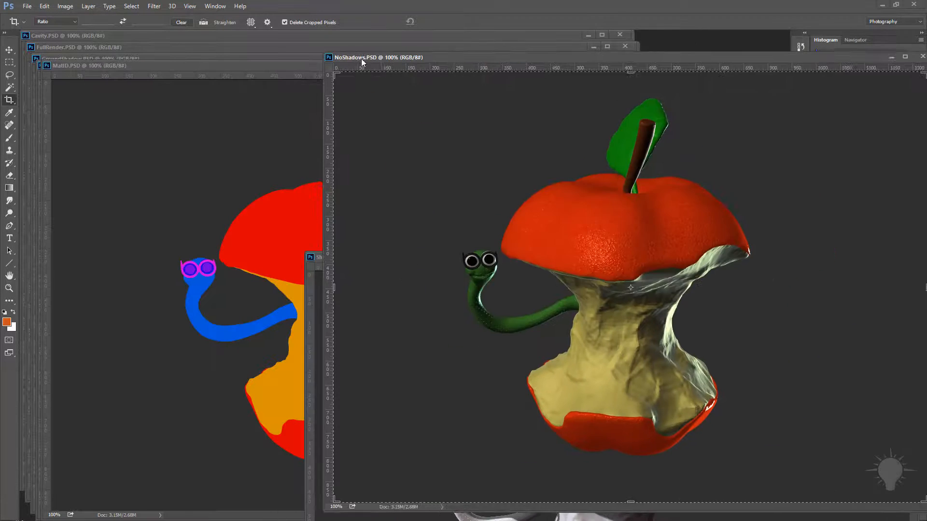
- Spread out the MatID, Lighting001, GroundShadow, FullRender and Cavity document windows to uncover the other render passes
left_click_drag(177, 65, 85, 227)
left_click_drag(97, 66, 59, 317)
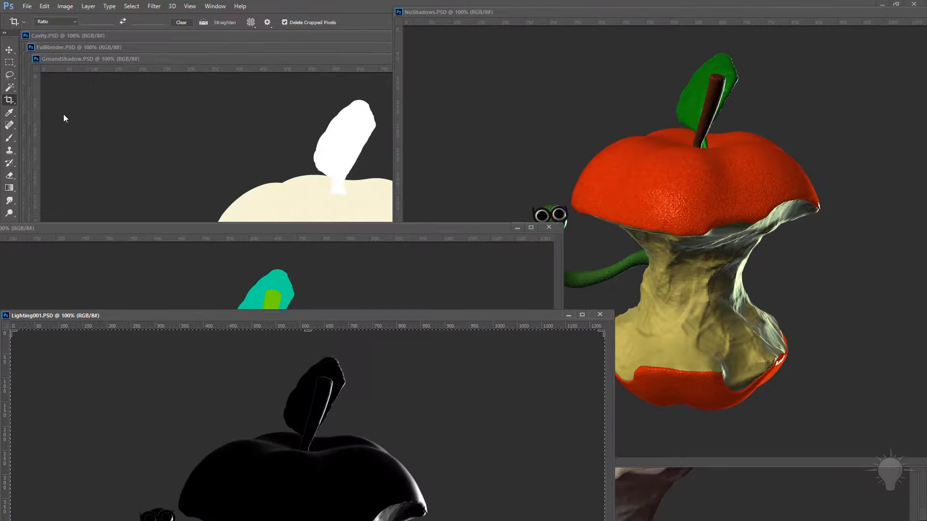
left_click_drag(69, 58, 60, 364)
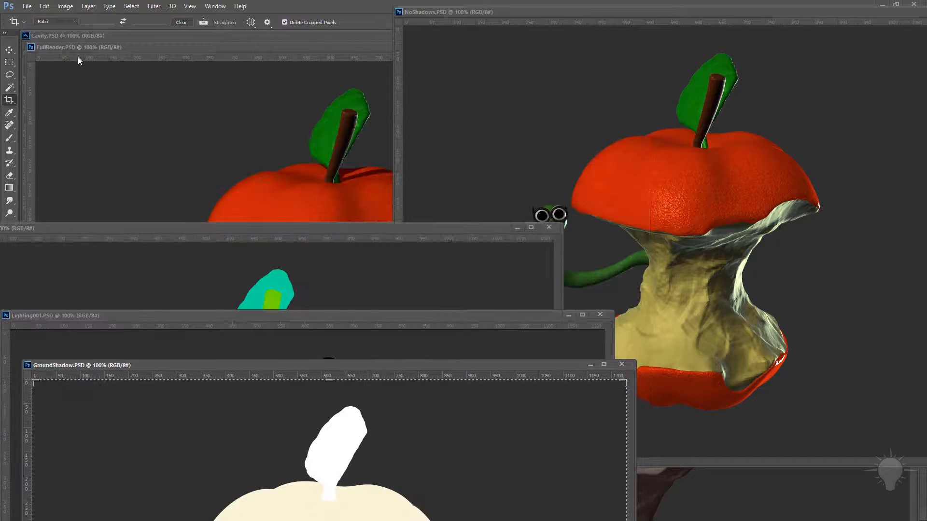
left_click_drag(82, 48, 140, 425)
left_click_drag(91, 35, 196, 456)
- Rearrange the FullRender, NoShadows and Shadow windows, and copy the shadow pass into NoShadows.PSD as a new layer
left_click_drag(199, 412, 152, 43)
left_click_drag(453, 14, 196, 60)
left_click_drag(724, 259, 659, 316)
left_click_drag(888, 319, 546, 213)
left_click(714, 290)
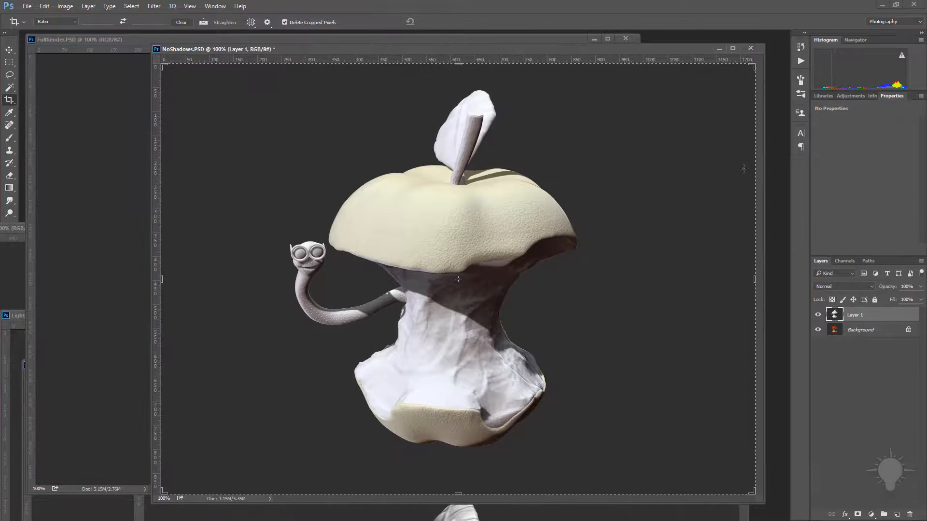
- Rename the pasted layer as Shadow and set its blending mode to Multiply
double_click(855, 315)
type("Shadow")
key("Return")
left_click(841, 287)
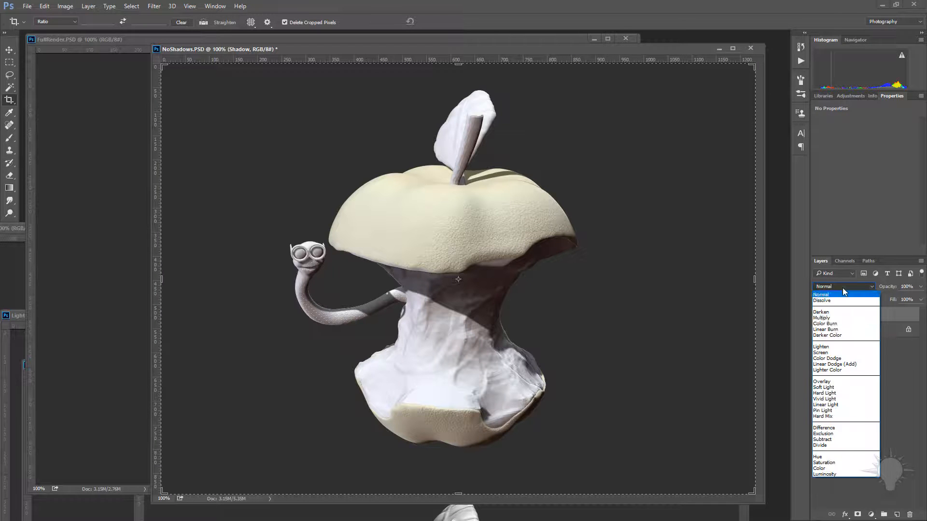
left_click(832, 317)
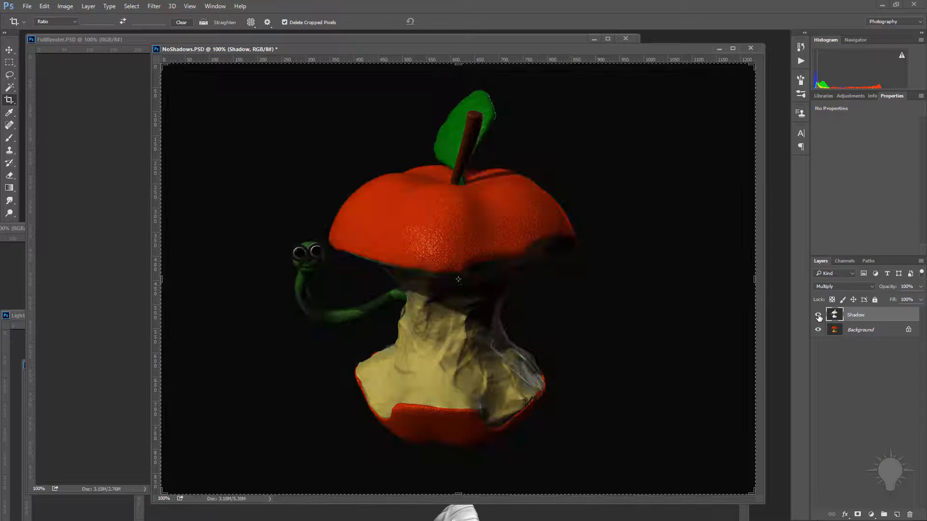
- Compare the image with and without the Shadow layer, leaving the layer hidden
left_click(818, 316)
left_click(818, 317)
left_click(818, 316)
- Switch to ZBrushCore and render the apple with the Flat Color material on a black document background
key("super")
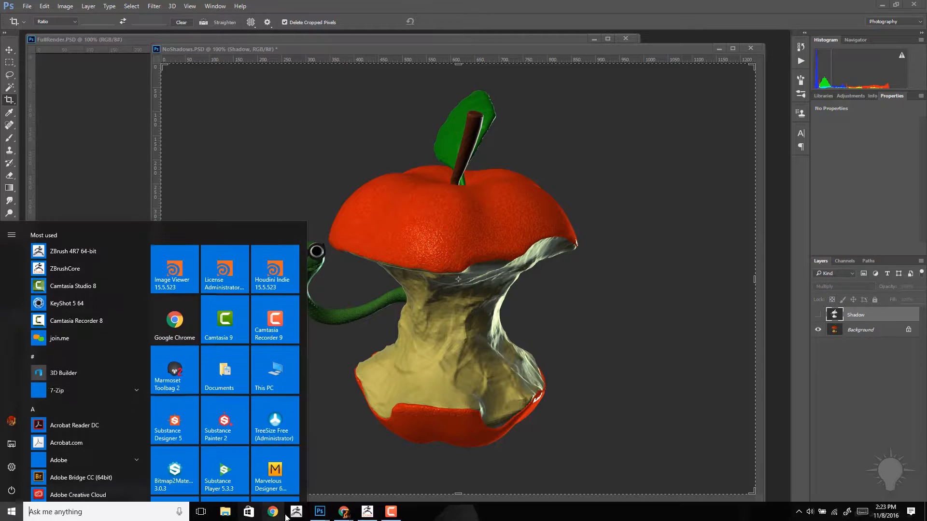
left_click(368, 511)
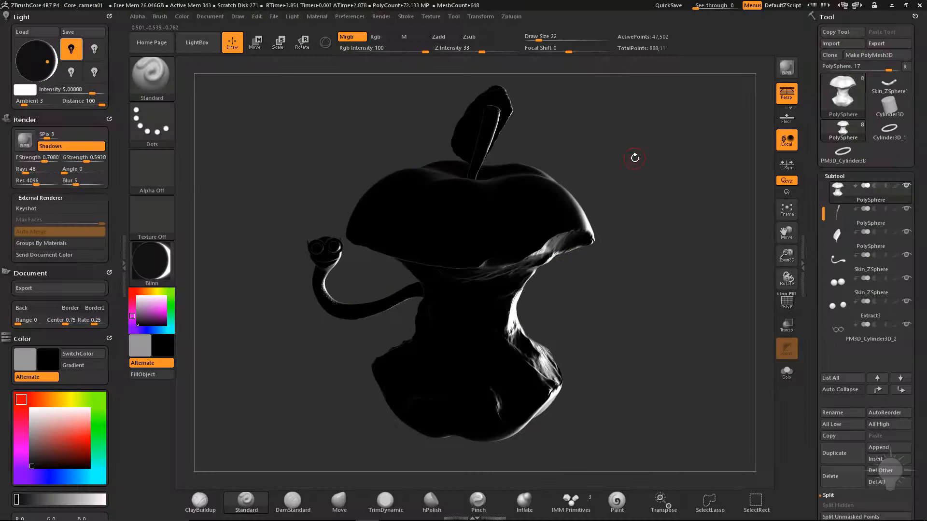
left_click(158, 267)
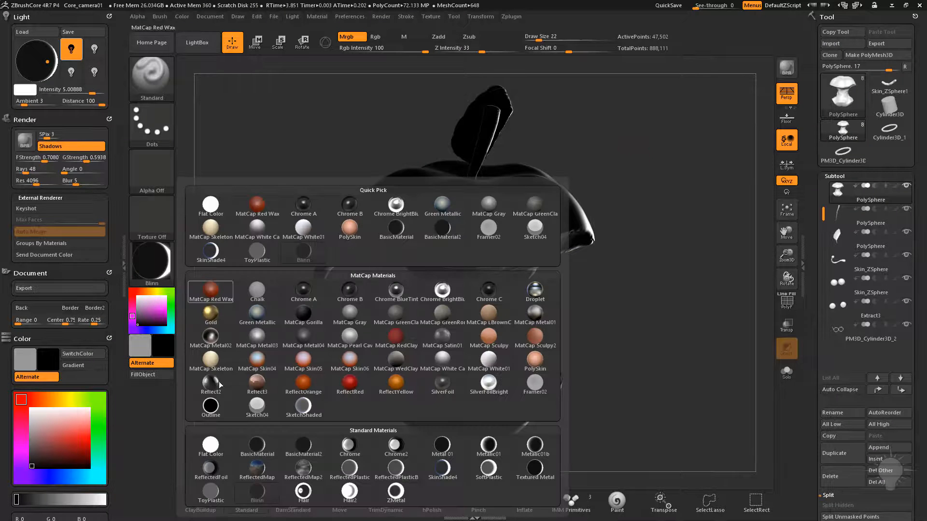
left_click(210, 444)
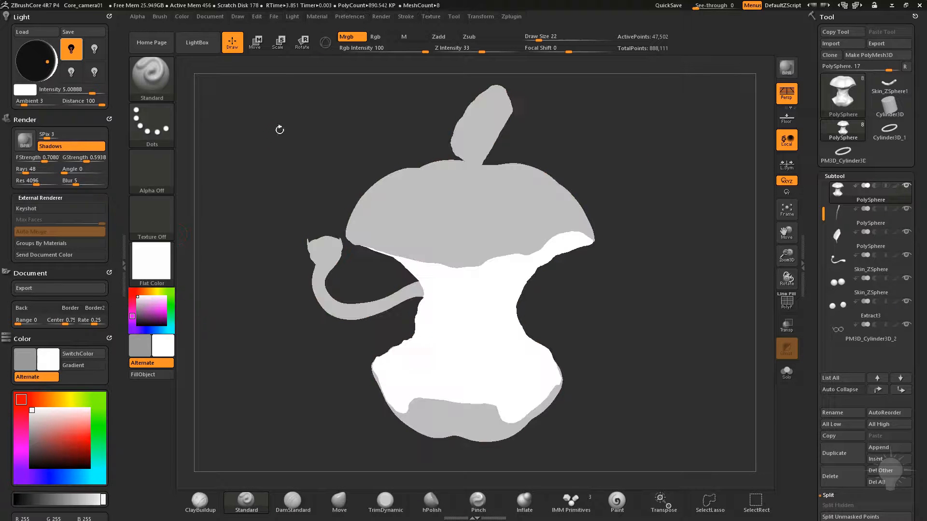
left_click(209, 16)
left_click_drag(231, 57, 139, 328)
left_click(785, 68)
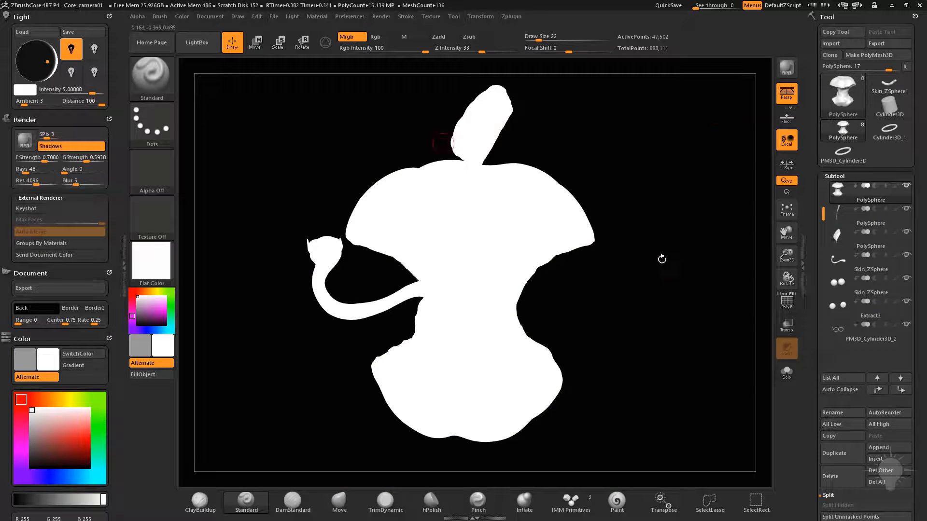
- Export the flat black-and-white render as a Photoshop file named Mask
left_click(210, 16)
left_click(223, 33)
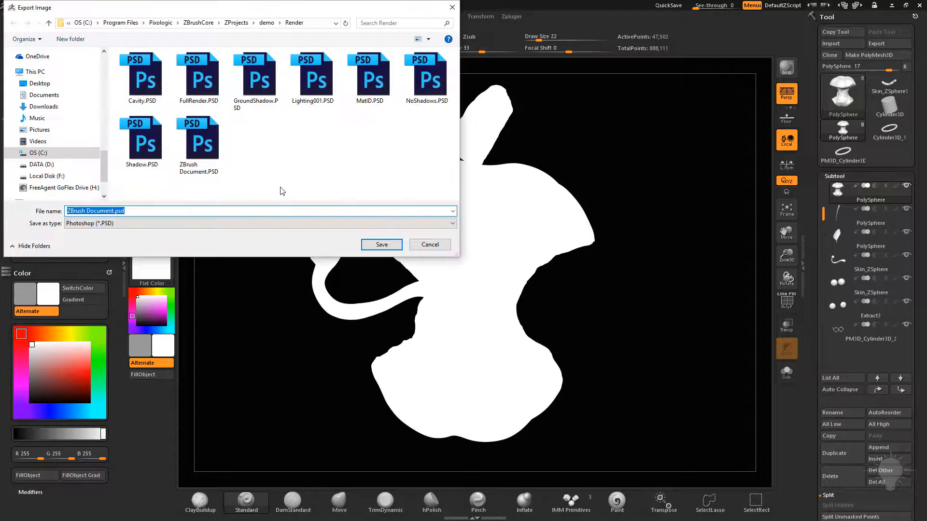
type("Mask")
key("Return")
- Switch to Photoshop, open Mask.PSD and separate it into its own window away from NoShadows.PSD
key("alt+Tab")
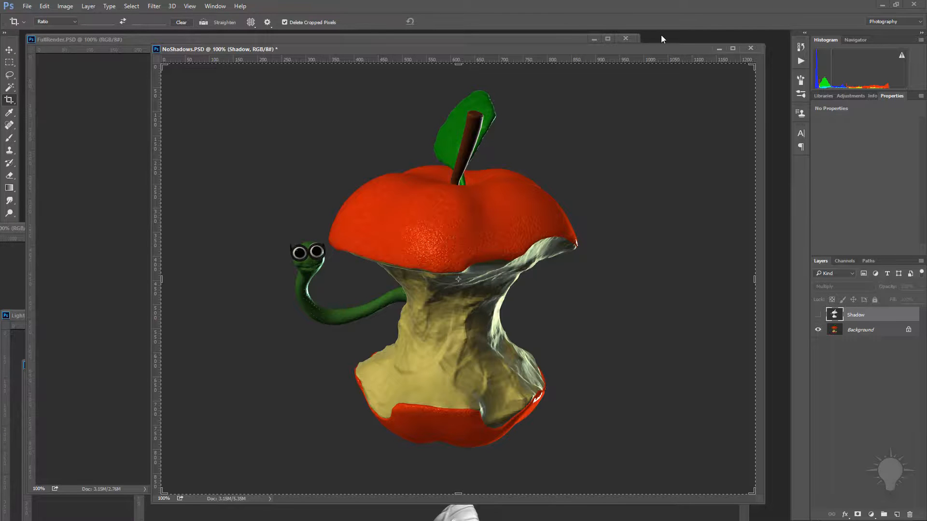
key("ctrl+o")
double_click(374, 82)
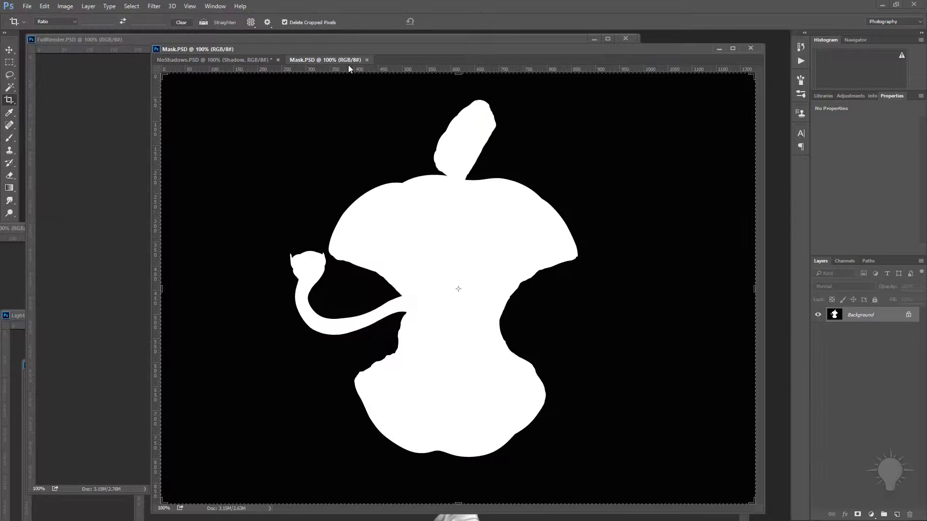
left_click_drag(317, 62, 33, 190)
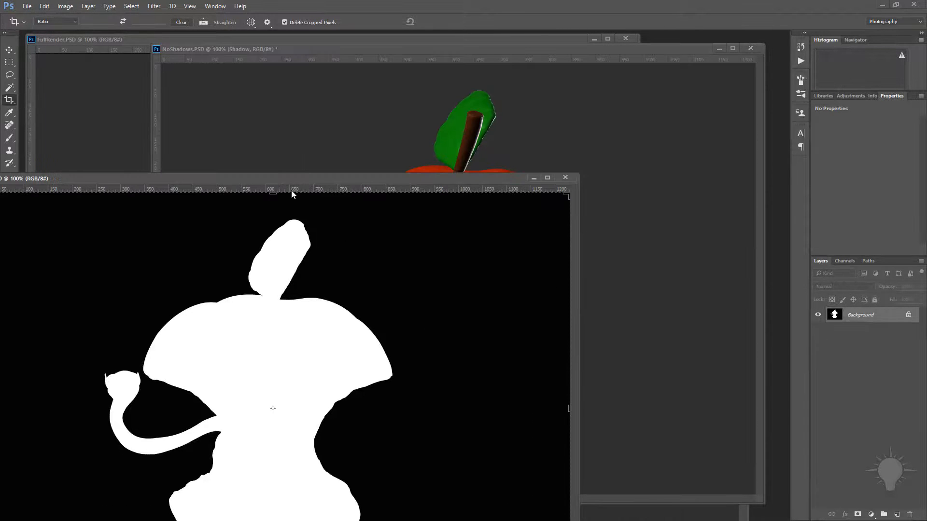
left_click_drag(303, 188, 291, 200)
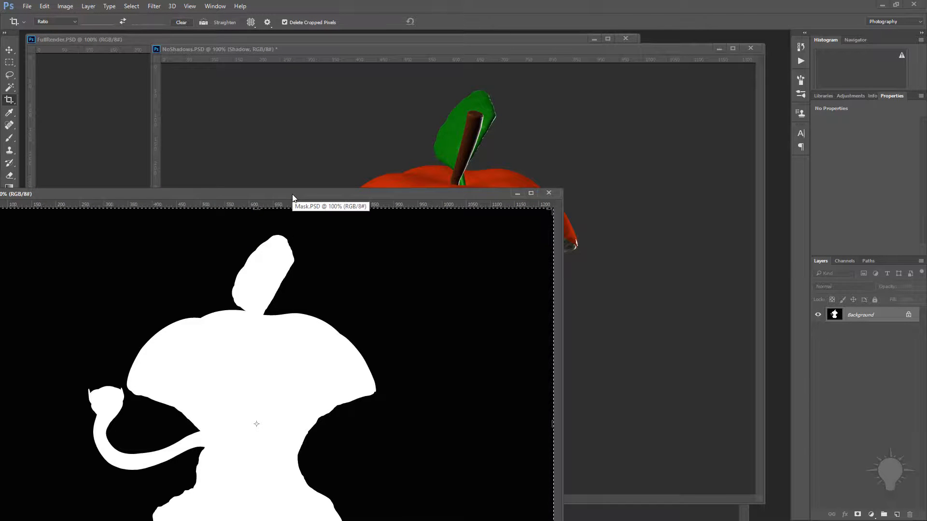
- Paste the mask image into a new alpha channel of NoShadows.PSD and return to the RGB channel
left_click(346, 57)
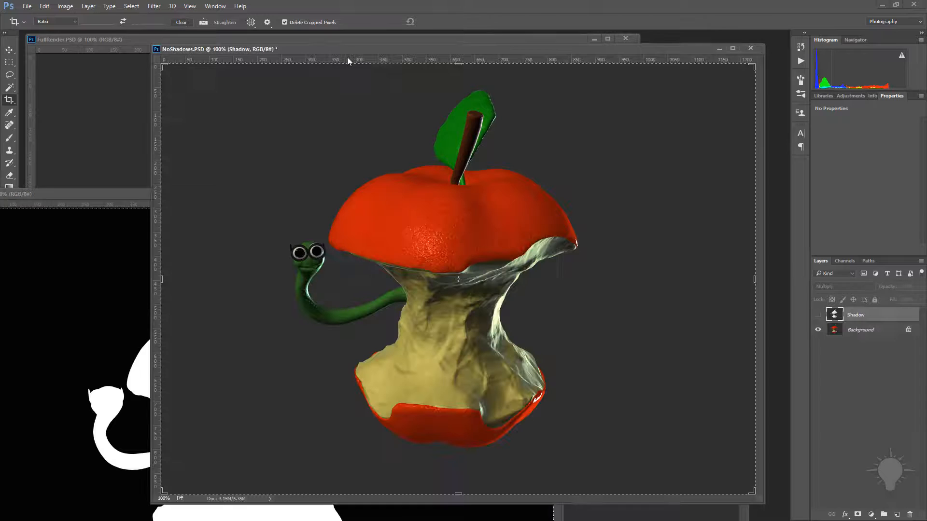
left_click(844, 260)
left_click(896, 513)
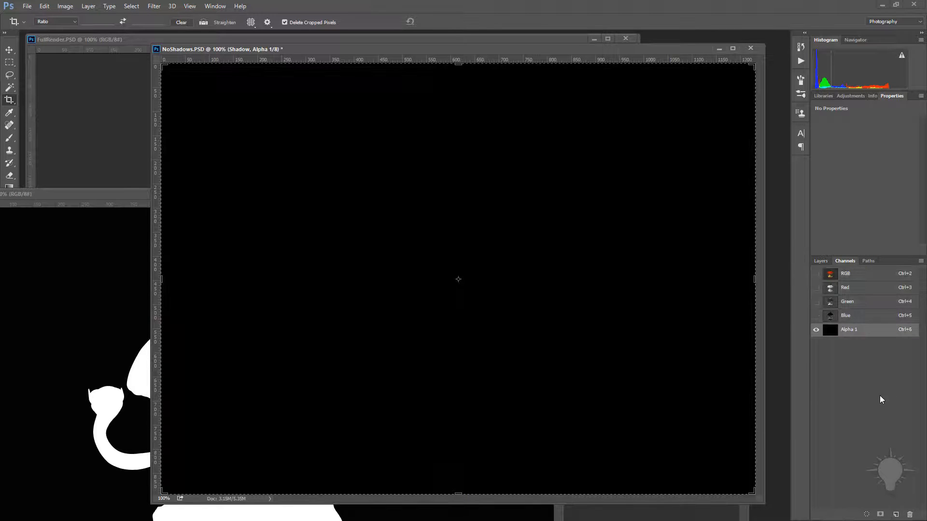
key("ctrl+v")
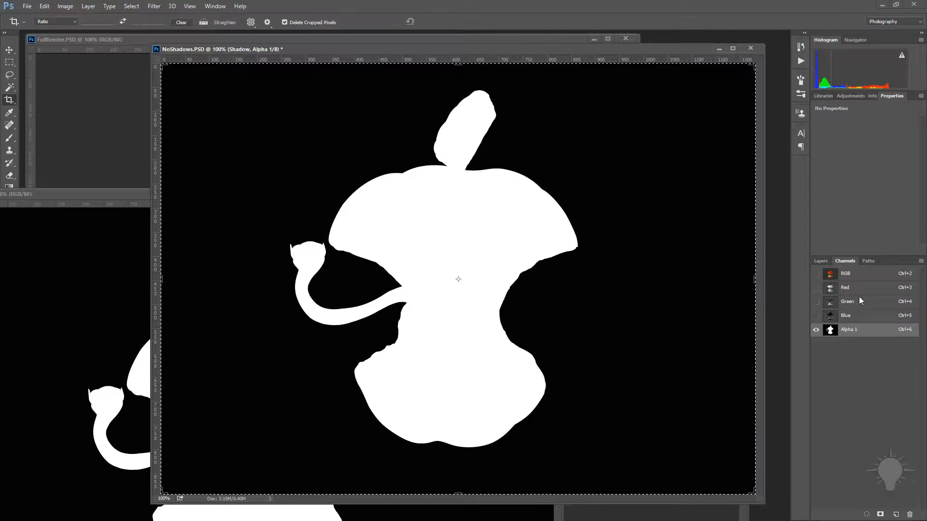
left_click(850, 273)
- Switch to ZBrushCore to look over the available materials, and return to Photoshop
key("super")
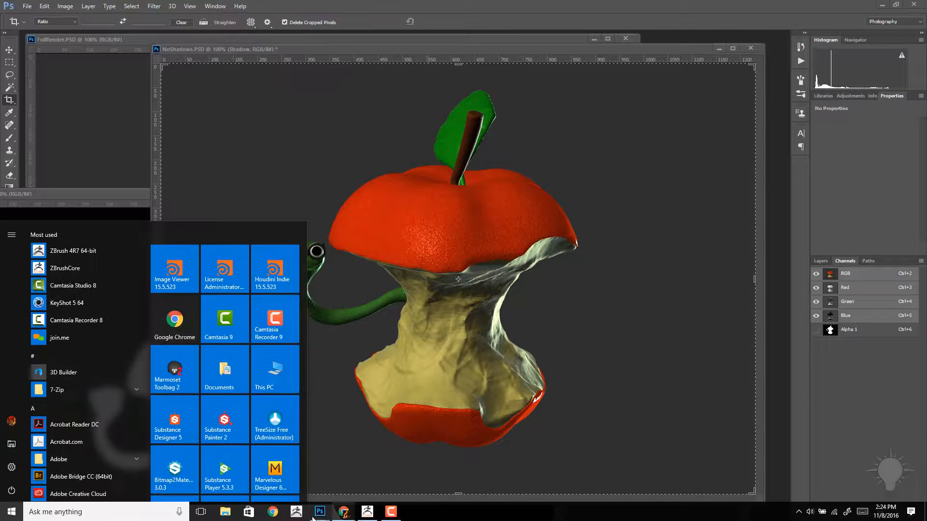
left_click(367, 511)
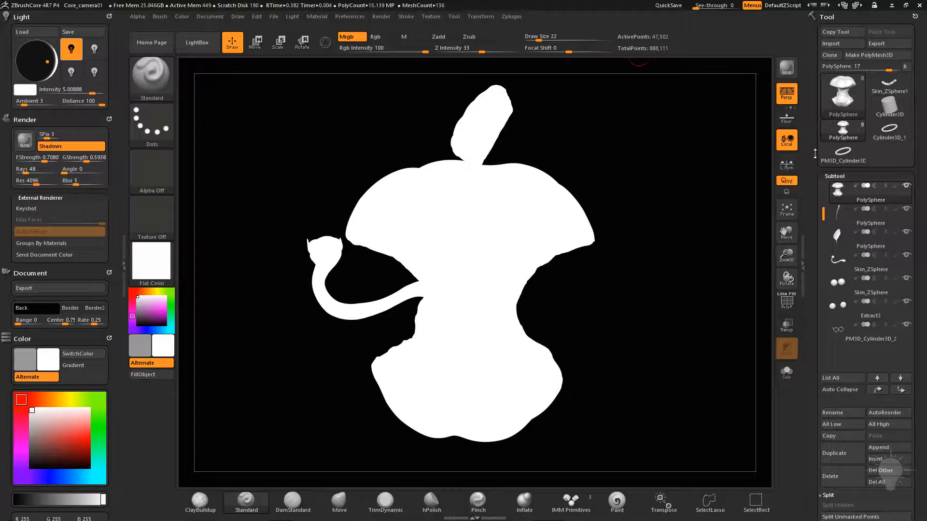
left_click(153, 261)
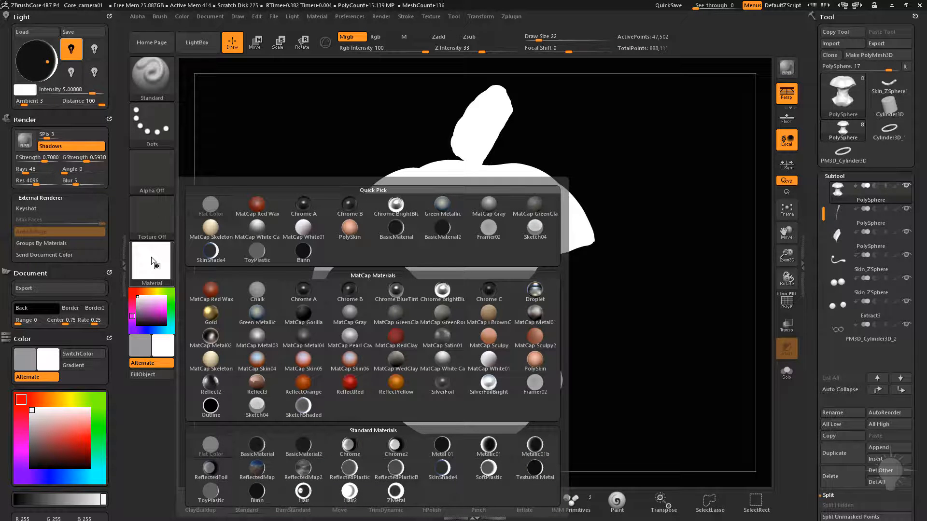
key("alt+Tab")
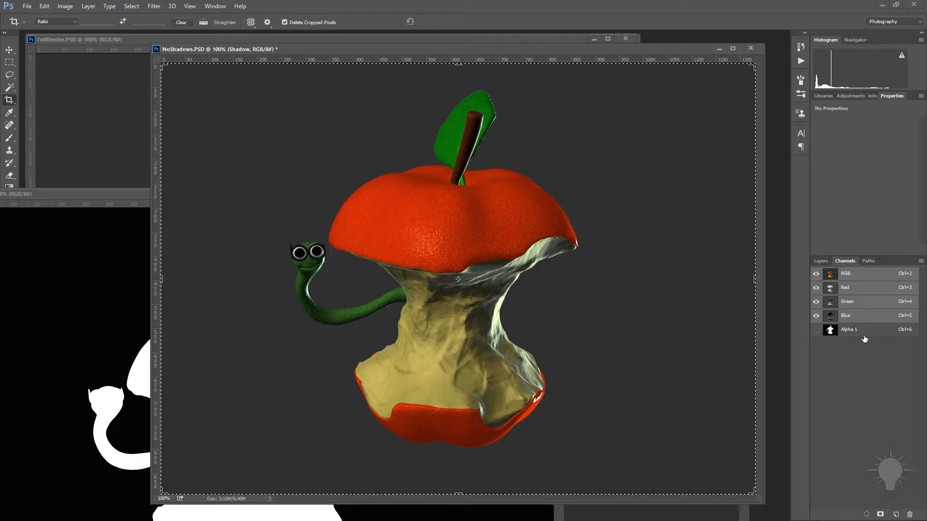
- Unhide the Shadow layer and give it a layer mask from a selection loaded from the Alpha 1 channel
left_click(834, 331)
left_click(833, 331, "ctrl")
left_click(854, 274)
left_click(820, 261)
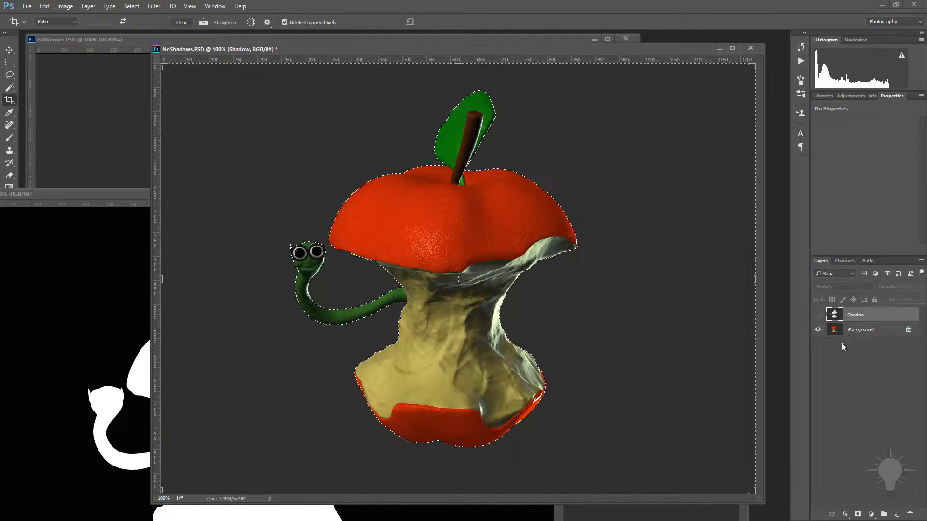
left_click(817, 315)
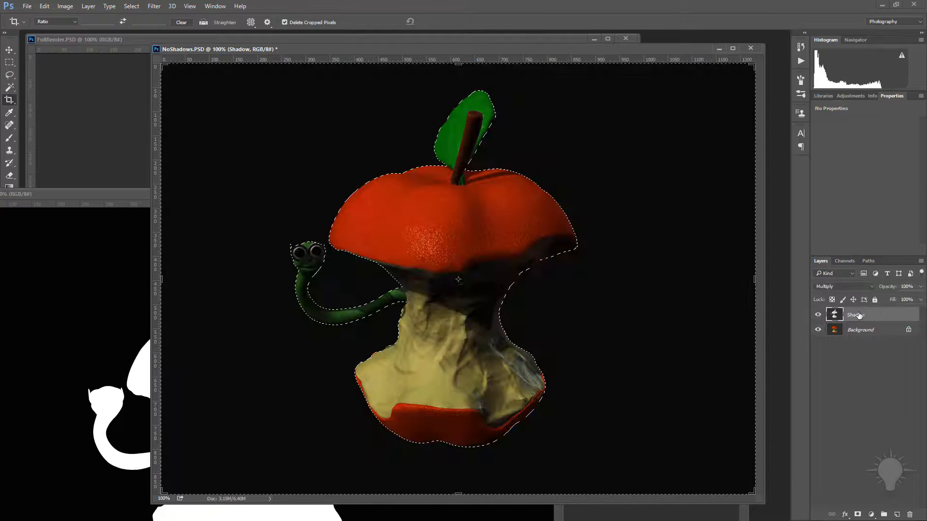
left_click(857, 514)
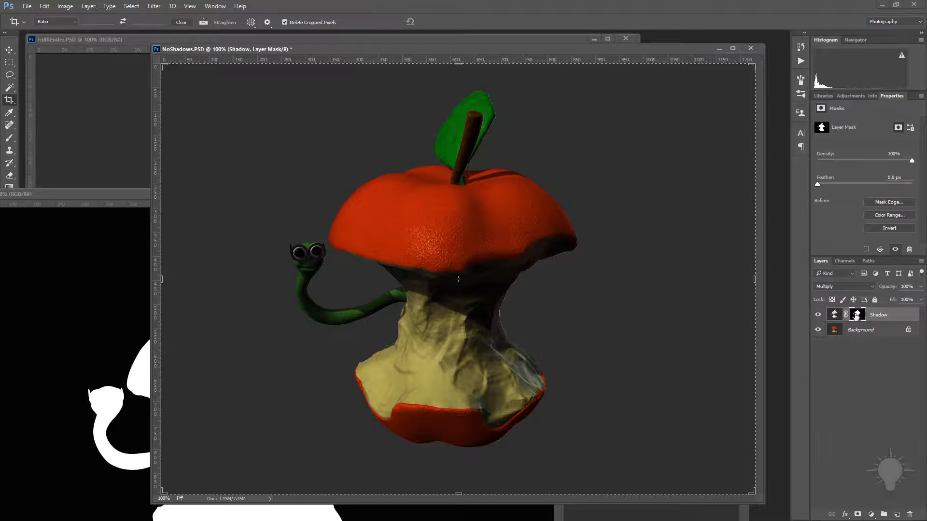
- Check the mask in the channel list and compare the image with the Shadow layer off and on
left_click(843, 262)
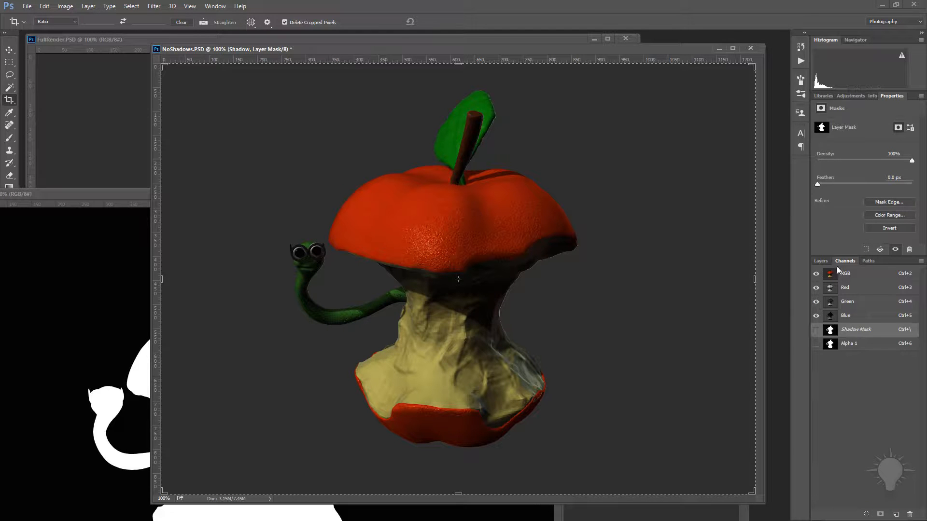
left_click(822, 262)
left_click(819, 314)
left_click(818, 315)
left_click(818, 315)
left_click(819, 314)
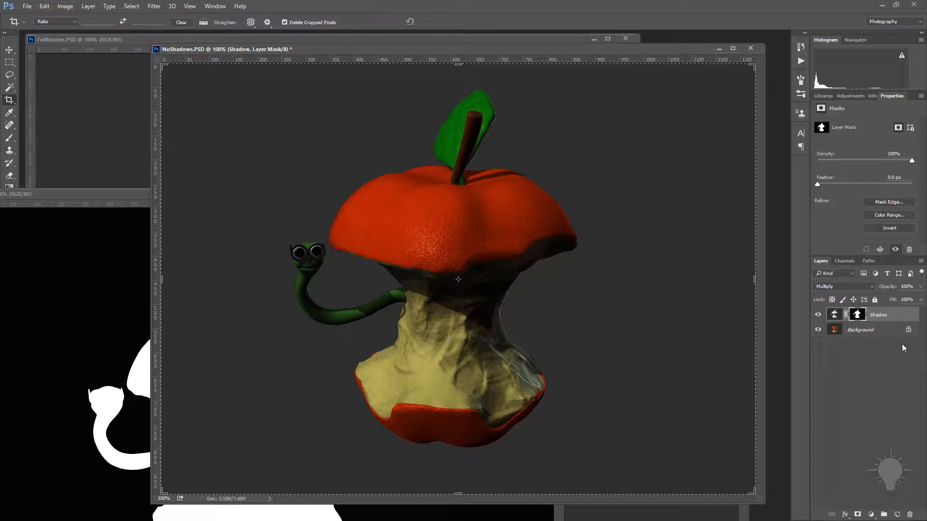
- Disable and re-enable the Shadow layer's mask to compare its effect on the background
right_click(854, 315)
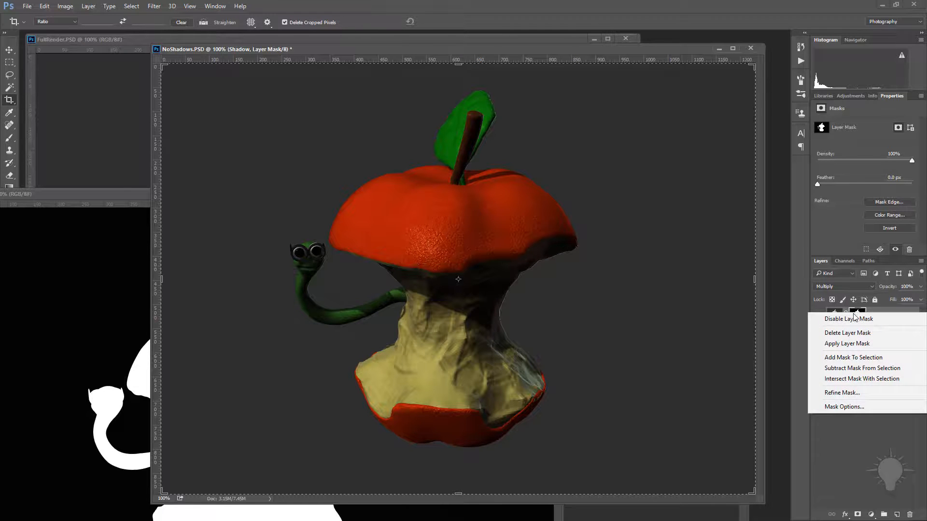
left_click(849, 319)
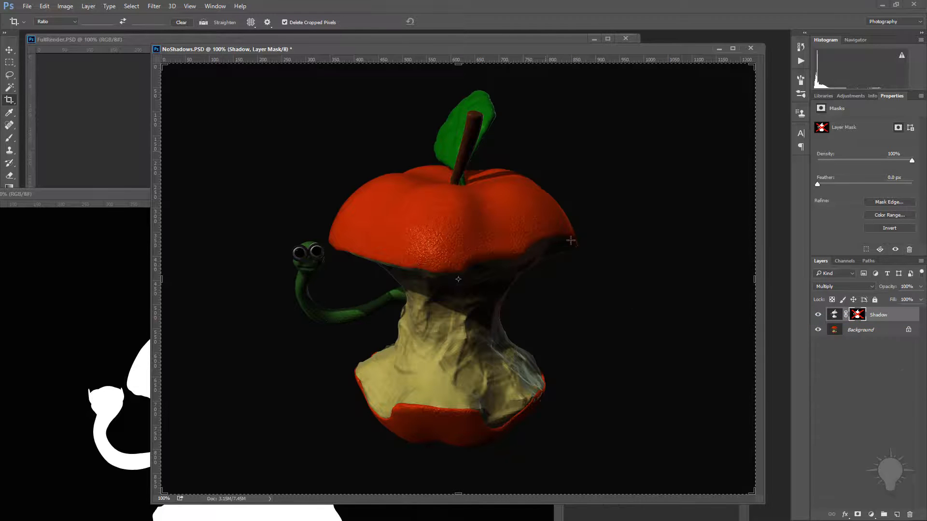
right_click(858, 314)
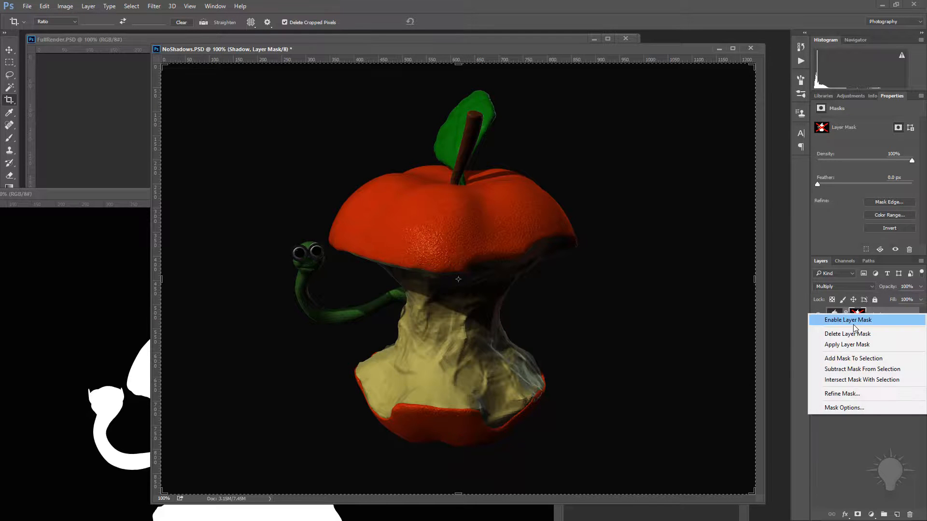
left_click(853, 323)
- Convert the Background into a regular layer named Layer 0 and mask it with a selection loaded from the Shadow layer's mask
double_click(872, 332)
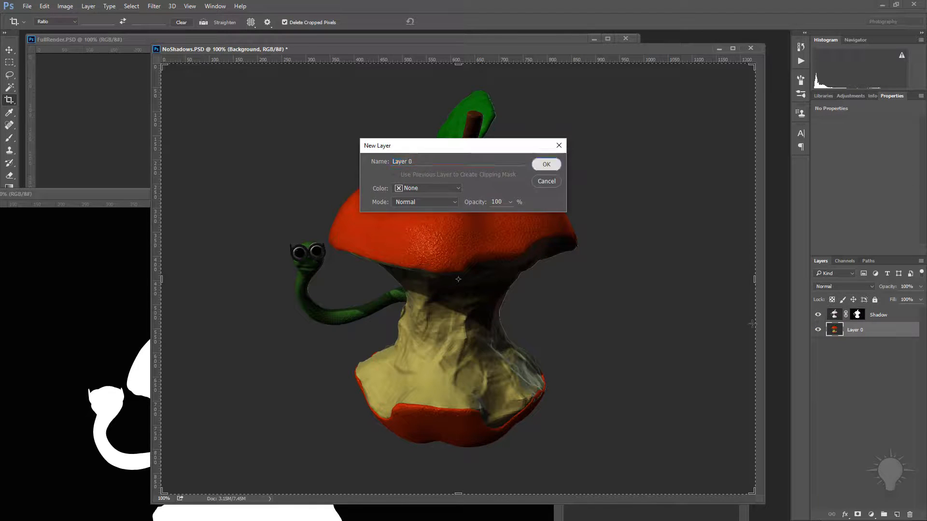
left_click(546, 161)
left_click(857, 316, "ctrl")
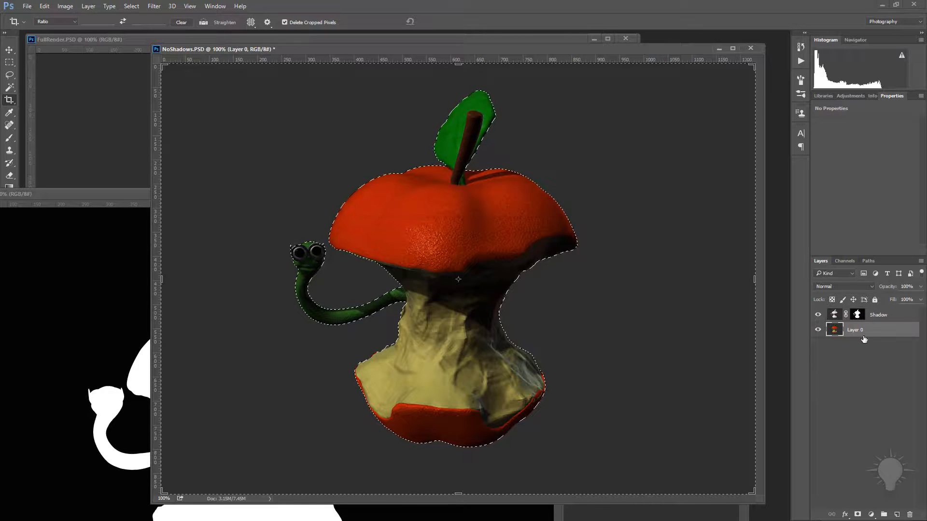
right_click(861, 332)
key("Escape")
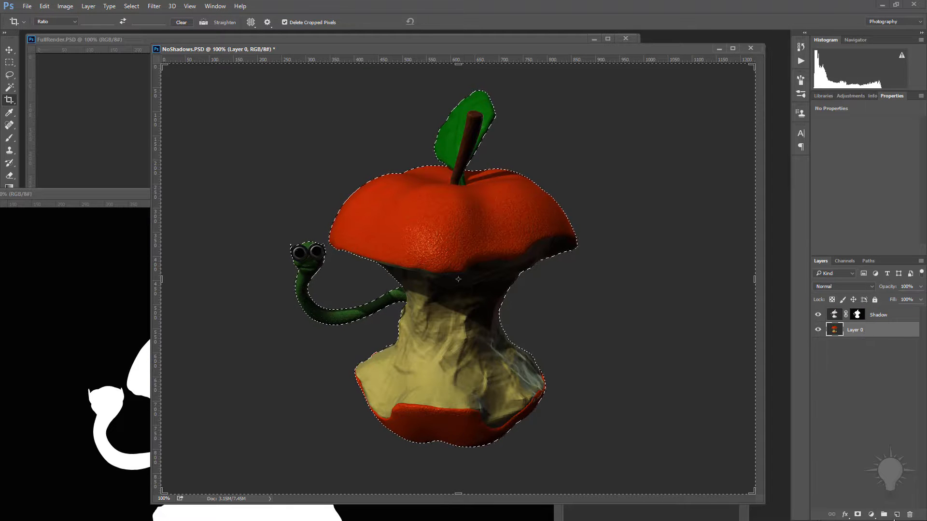
left_click(857, 514)
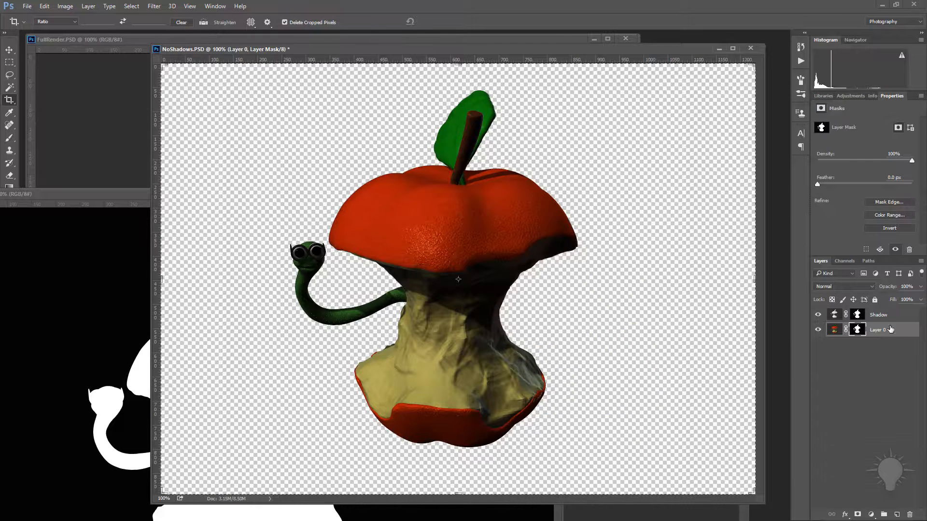
- Create a new empty layer and place it beneath Layer 0 at the bottom of the layer stack
left_click(896, 514)
left_click_drag(877, 336, 887, 358)
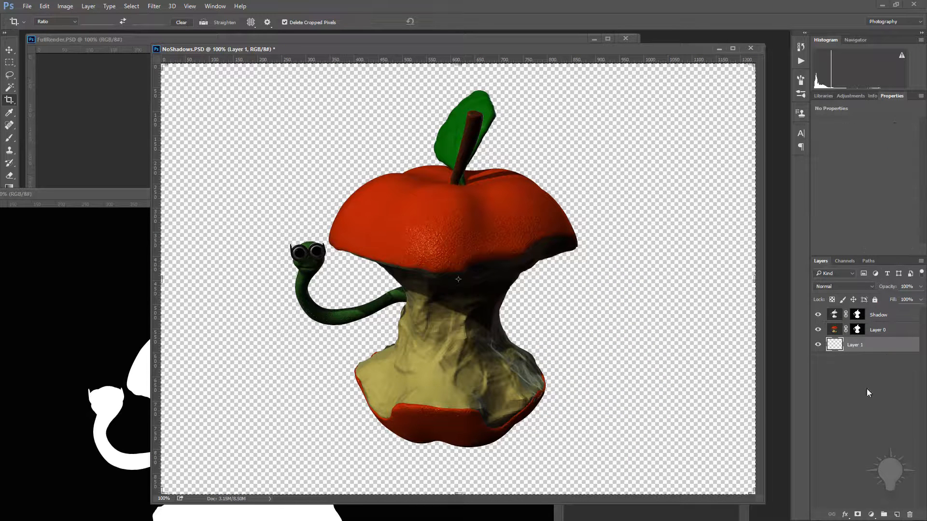
- Close the Mask.PSD document and move the MatID.PSD and Lighting001.PSD windows into reach beside the composite
left_click_drag(63, 196, 205, 120)
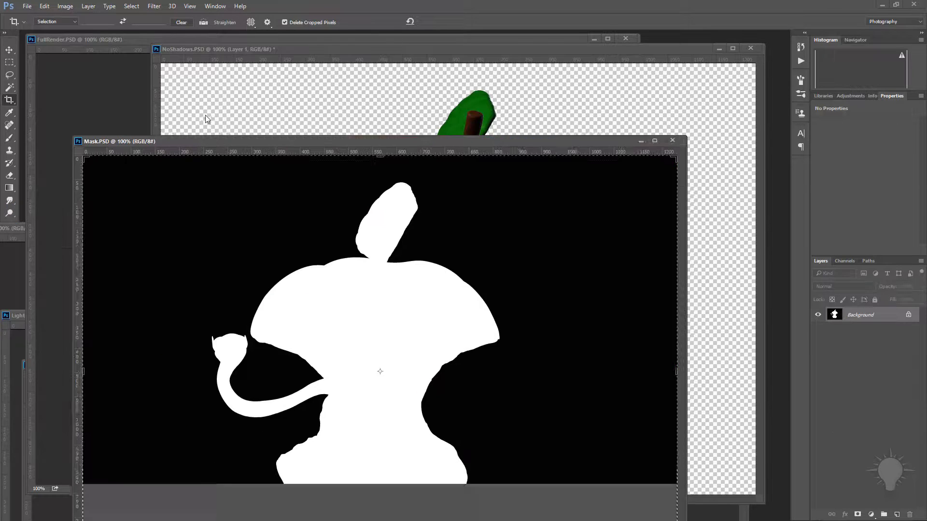
left_click(692, 119)
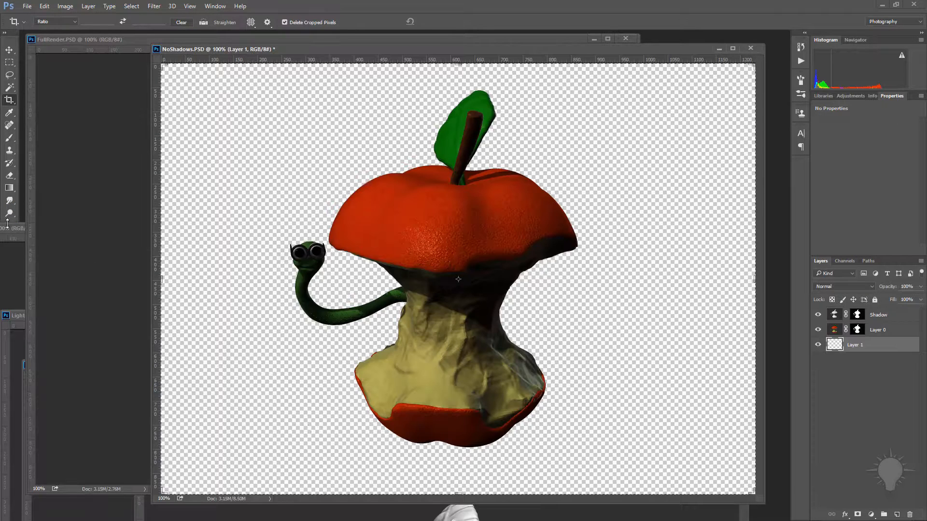
left_click_drag(7, 230, 109, 305)
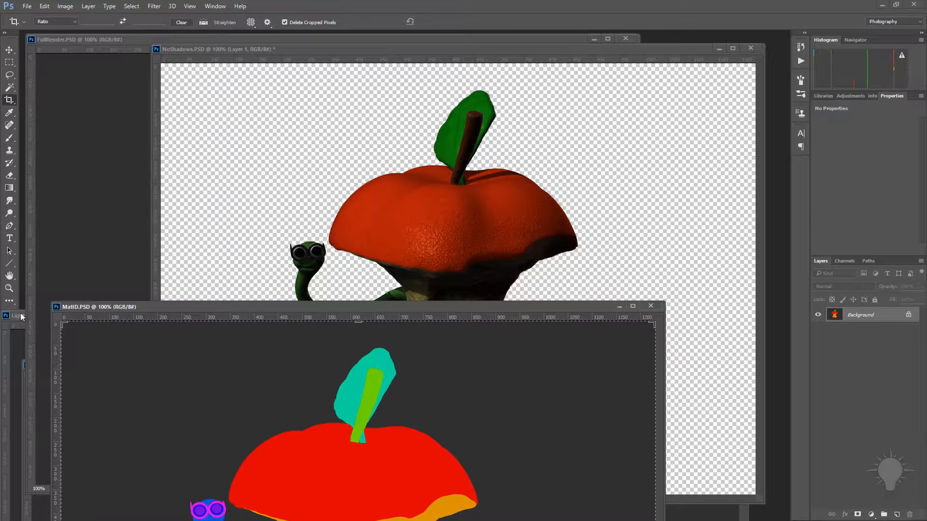
left_click_drag(21, 314, 87, 353)
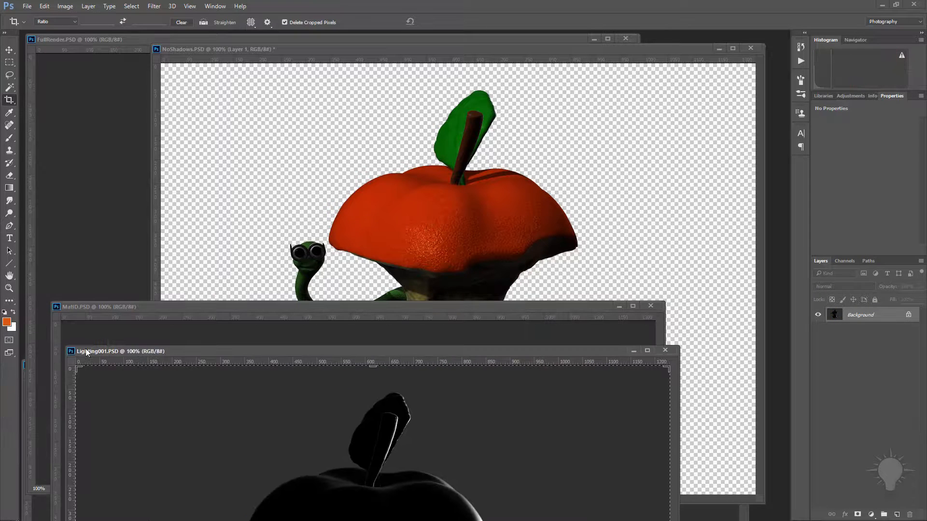
- Set the foreground colour to dark grey and fill Layer 1 of NoShadows.PSD with it
left_click(7, 322)
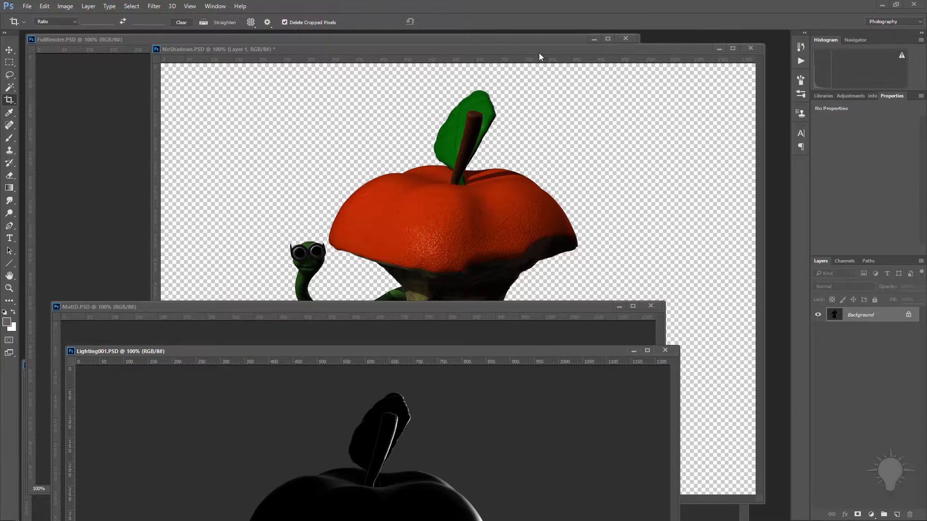
left_click(539, 53)
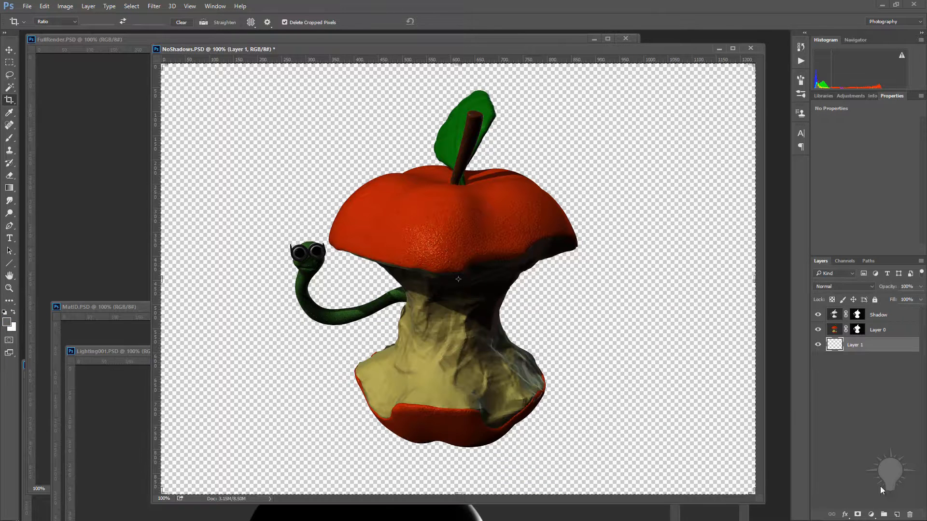
key("alt+e")
key("l")
key("Return")
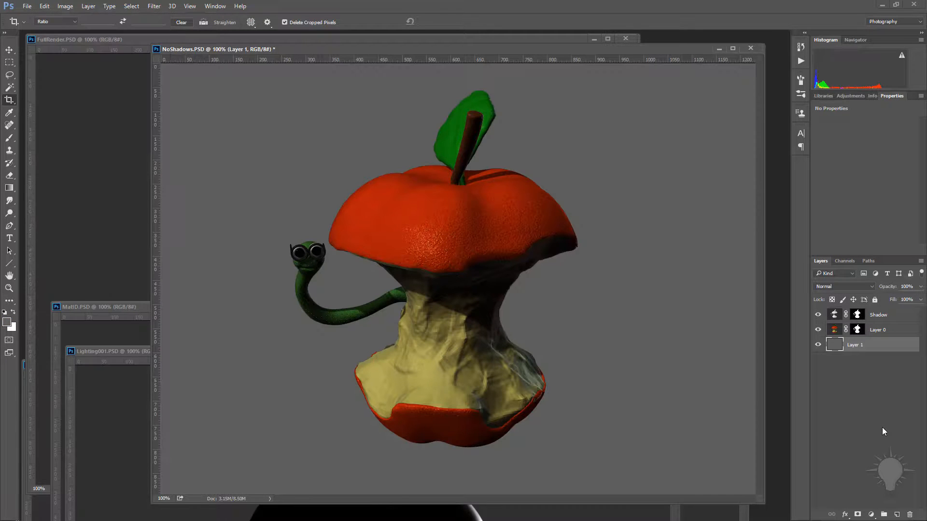
left_click(43, 4)
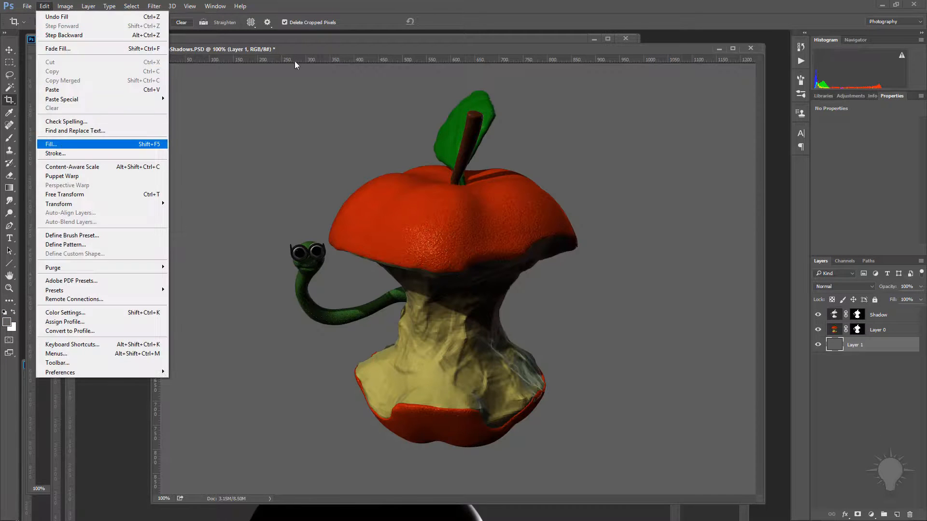
left_click(531, 51)
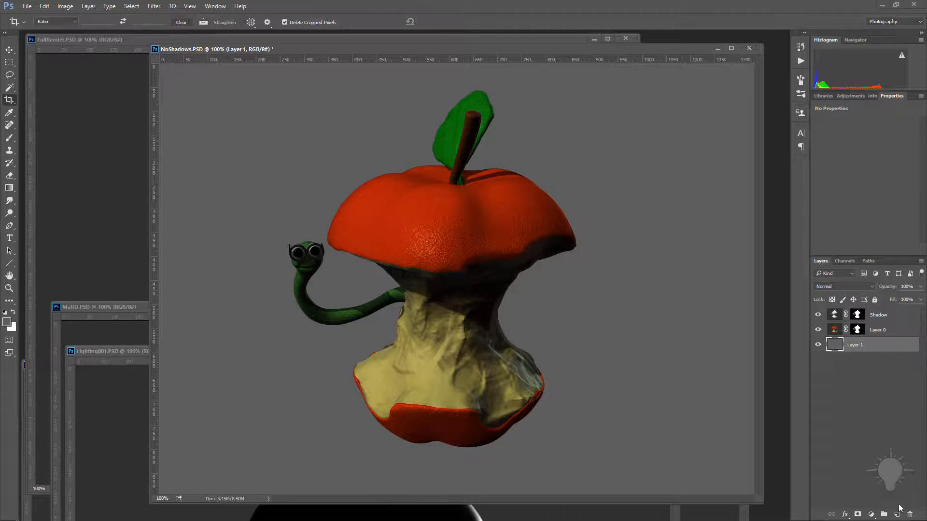
- Rename the grey-filled Layer 1 as Background
double_click(855, 345)
type("Background")
key("Return")
- Add a Levels adjustment clipped to the Background layer and darken it by setting the black input level to 65
left_click(872, 514)
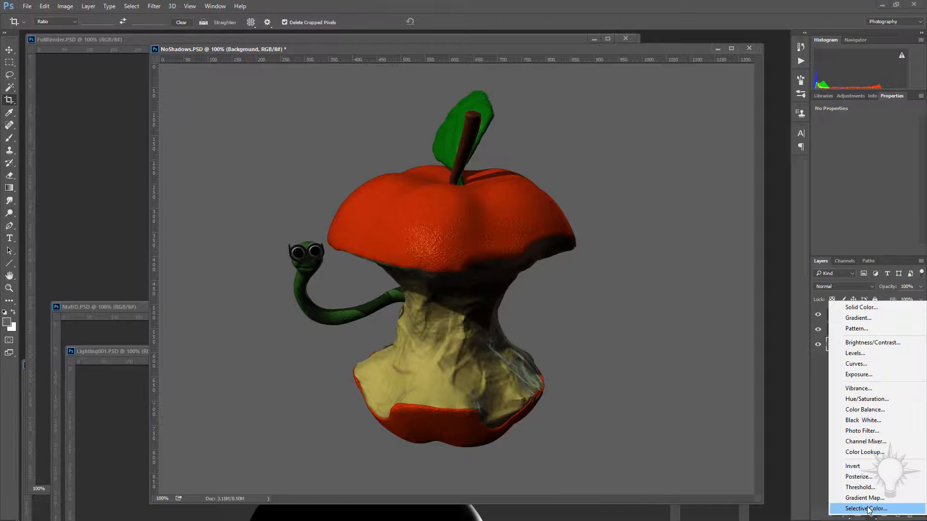
left_click(852, 353)
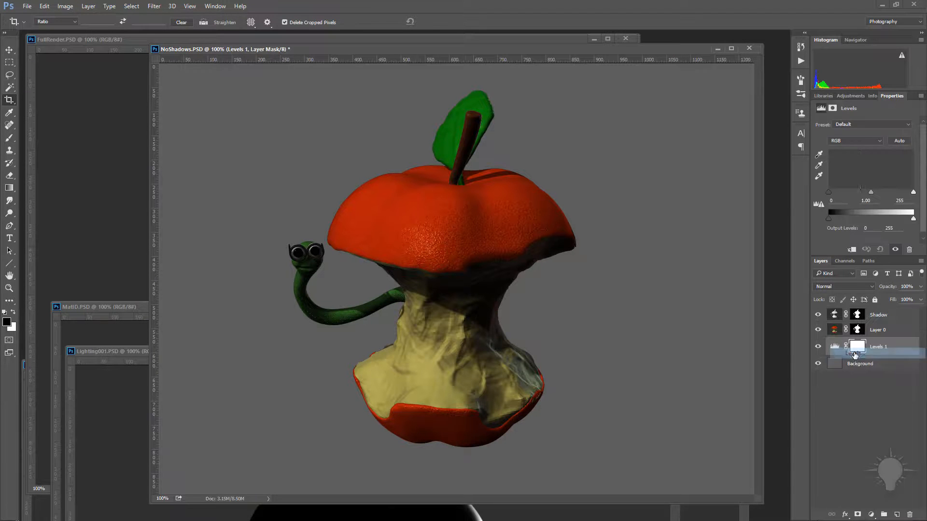
left_click(863, 354, "alt")
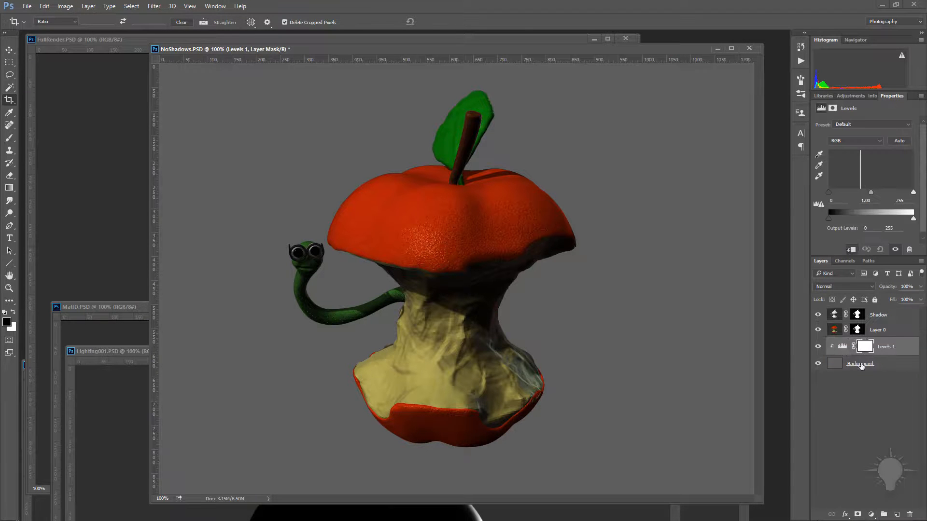
left_click_drag(828, 192, 850, 193)
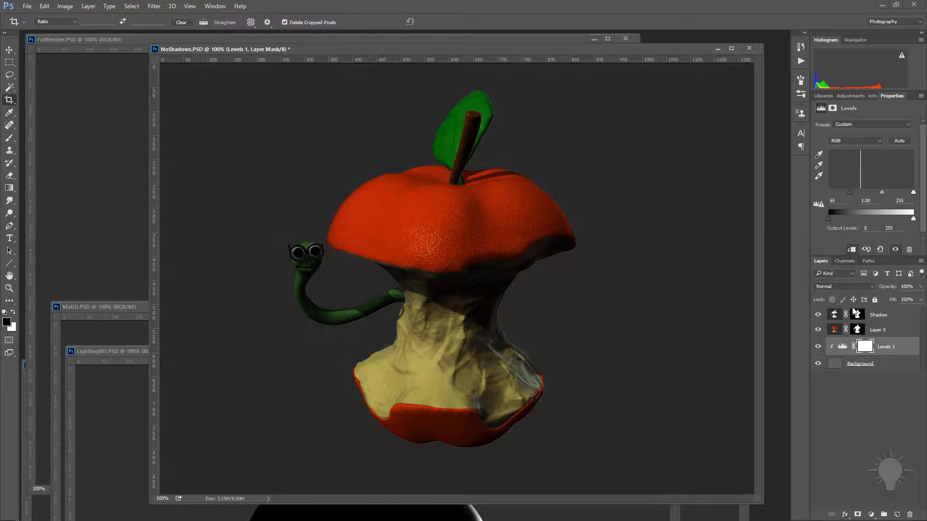
- Identify Layer 0 by switching it off and on, and rename it REnder
left_click(825, 334)
left_click(818, 330)
left_click(818, 330)
double_click(878, 330)
type("REnder")
key("Return")
- Compare the composite with the Shadow layer hidden and shown
left_click(869, 315)
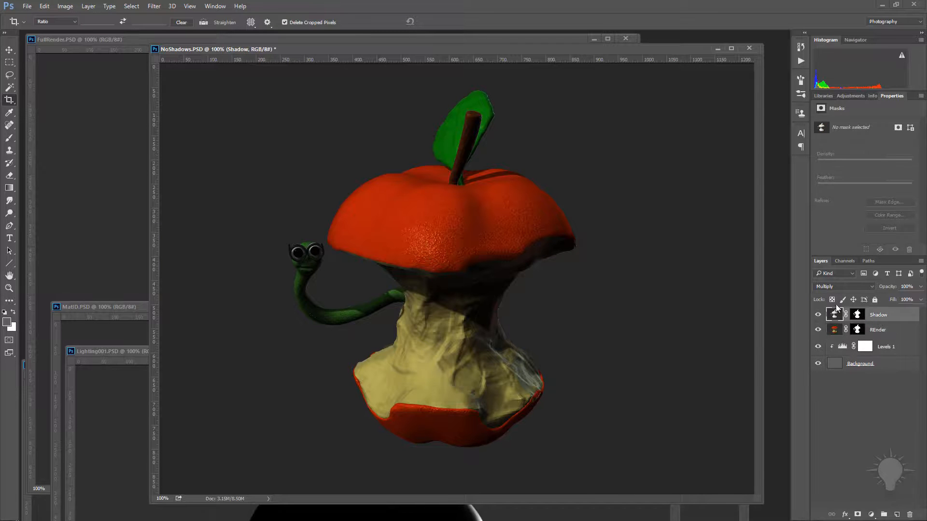
left_click(818, 315)
left_click(818, 315)
left_click(818, 315)
left_click(818, 315)
- Add a colorizing Hue/Saturation adjustment with Hue 204 and Saturation 62, and clip it to the Shadow layer
left_click(871, 515)
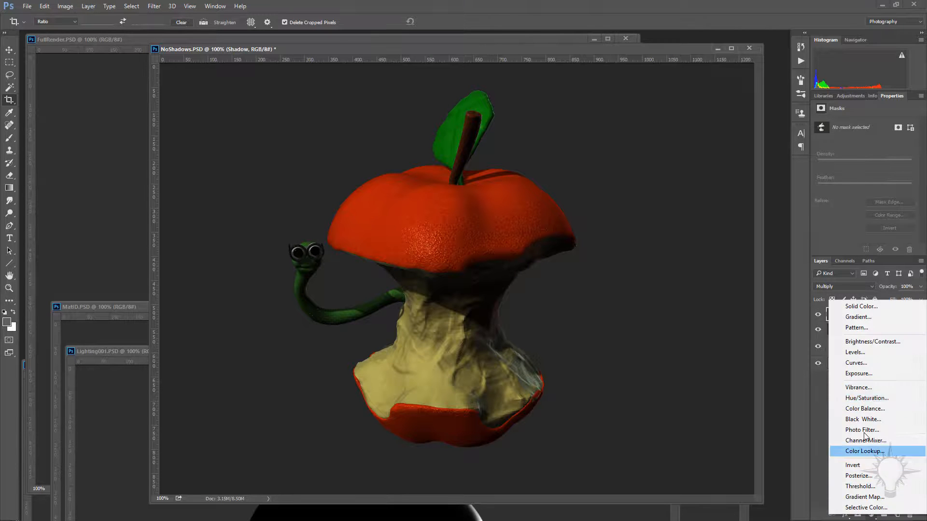
left_click(864, 398)
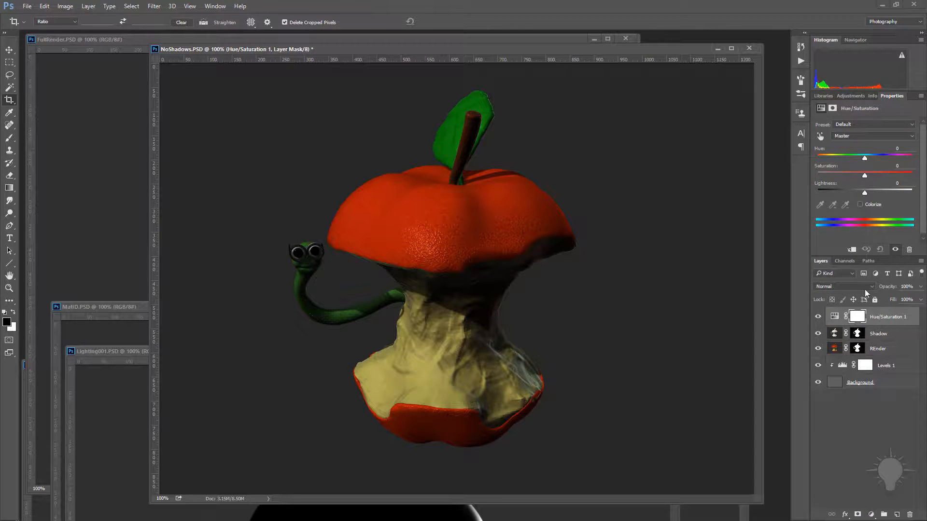
left_click(859, 204)
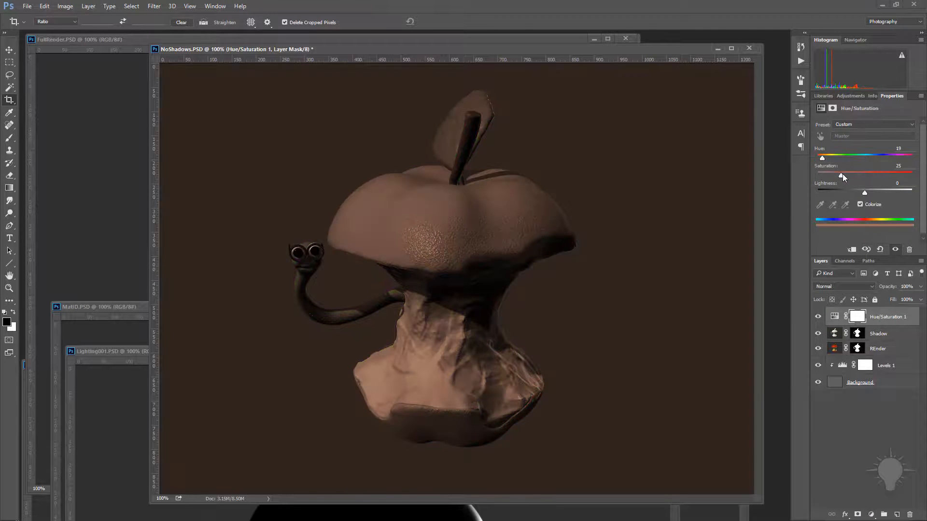
left_click_drag(822, 158, 871, 157)
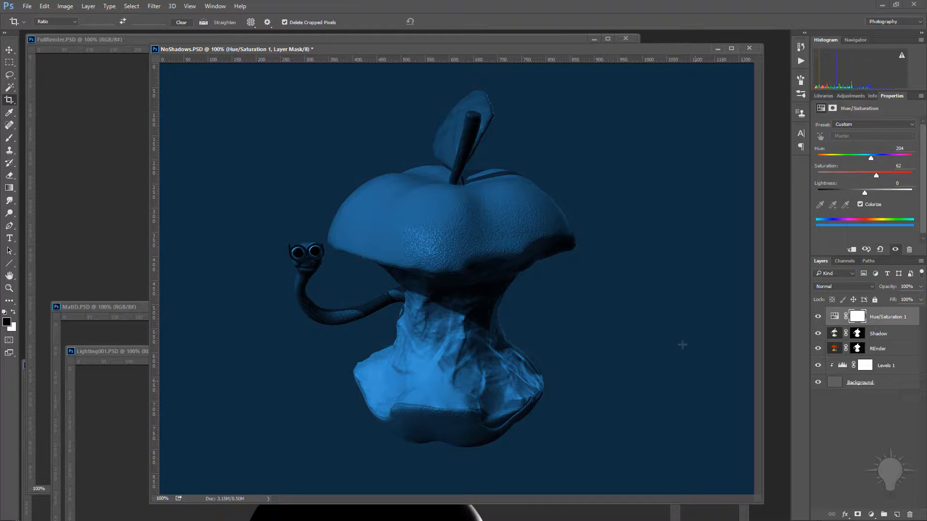
left_click_drag(865, 333, 864, 320)
left_click(865, 322, "alt")
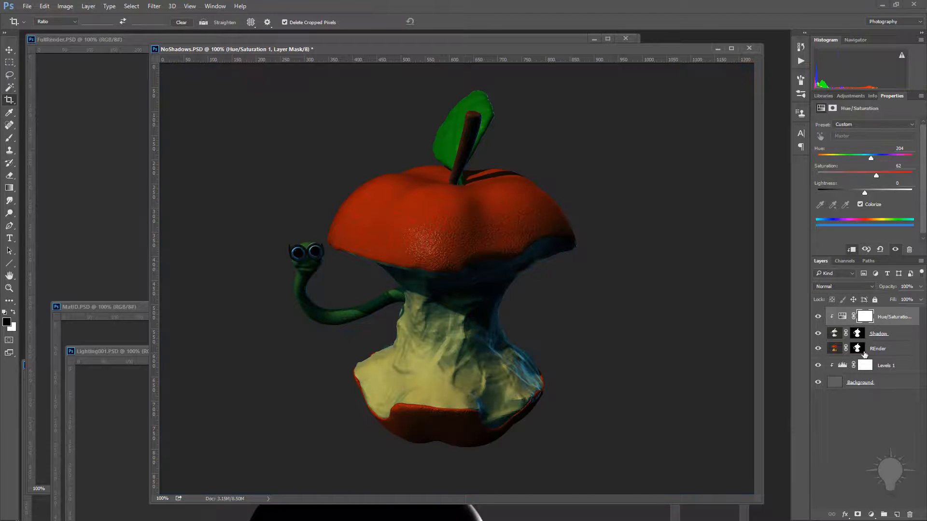
- Compare the blue-tinted shadows with the Hue/Saturation adjustment off and on
left_click(818, 316)
left_click(818, 316)
left_click(818, 317)
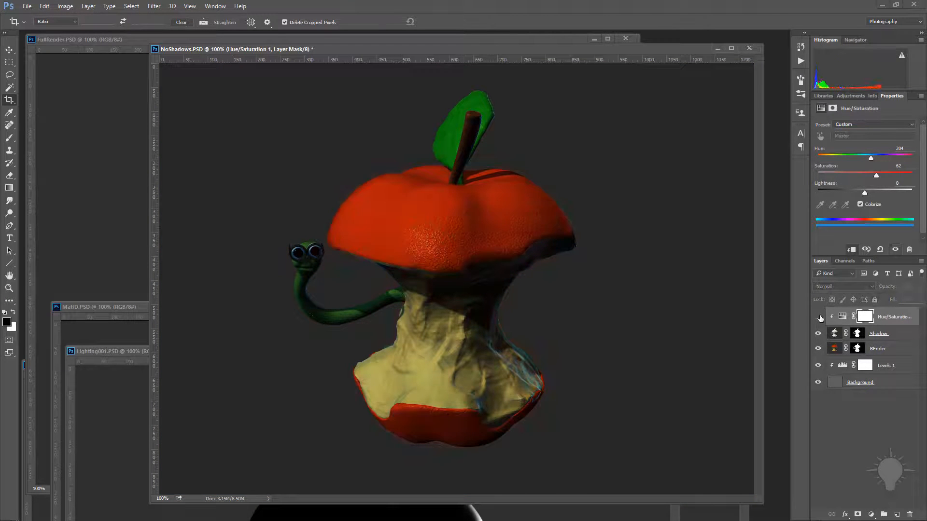
left_click(819, 317)
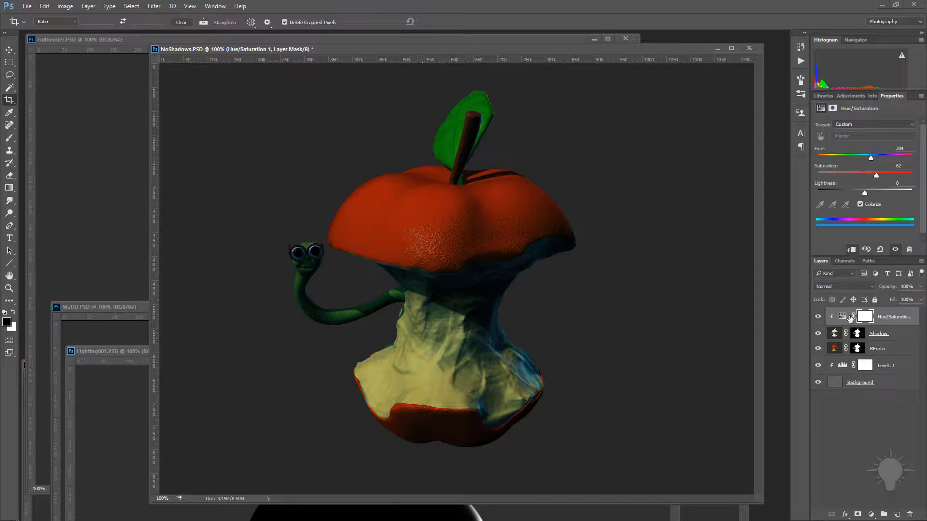
- Set the shadow tint's Saturation to 18 and its Lightness to 0
left_click(842, 317)
left_click_drag(876, 176, 856, 198)
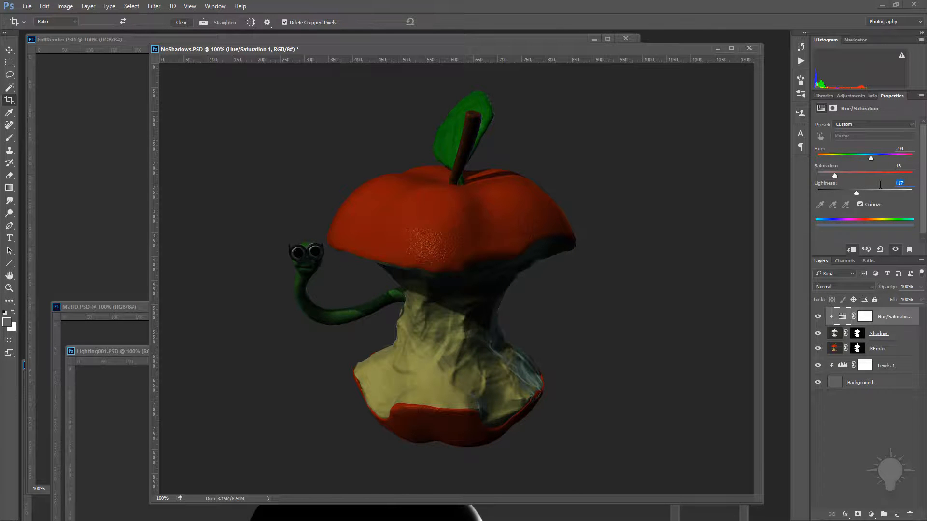
type("0")
key("Return")
key("super")
key("super")
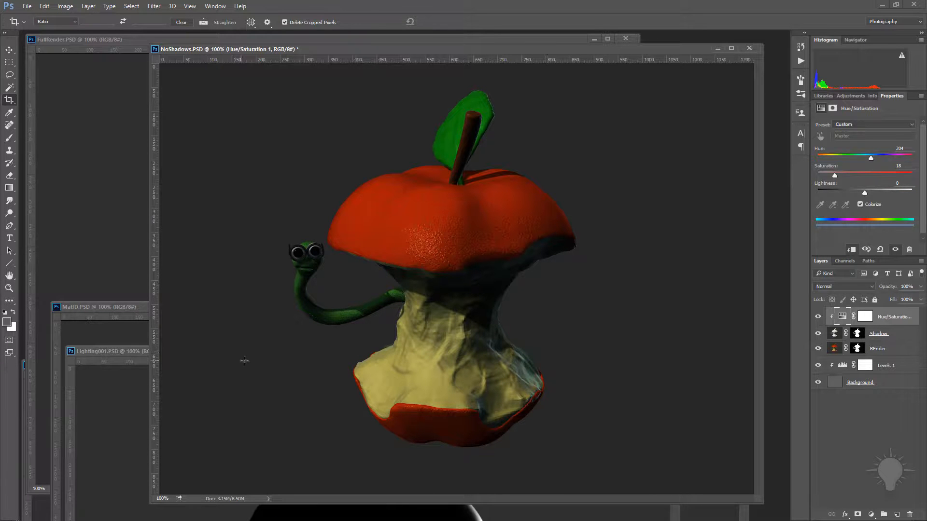
- Copy the image layer of Lighting001.PSD onto the top of NoShadows.PSD and name it Lighting
left_click_drag(109, 353, 106, 135)
left_click_drag(261, 135, 0, 125)
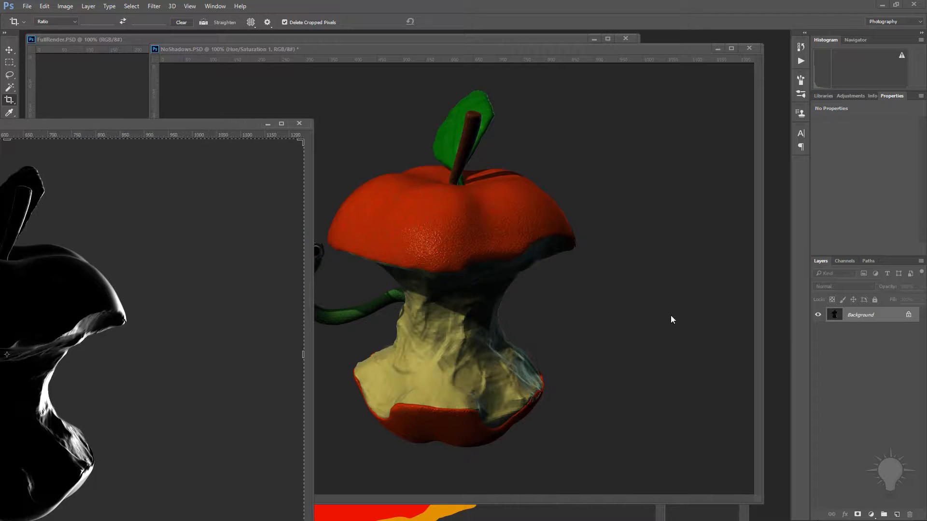
left_click_drag(861, 314, 622, 276)
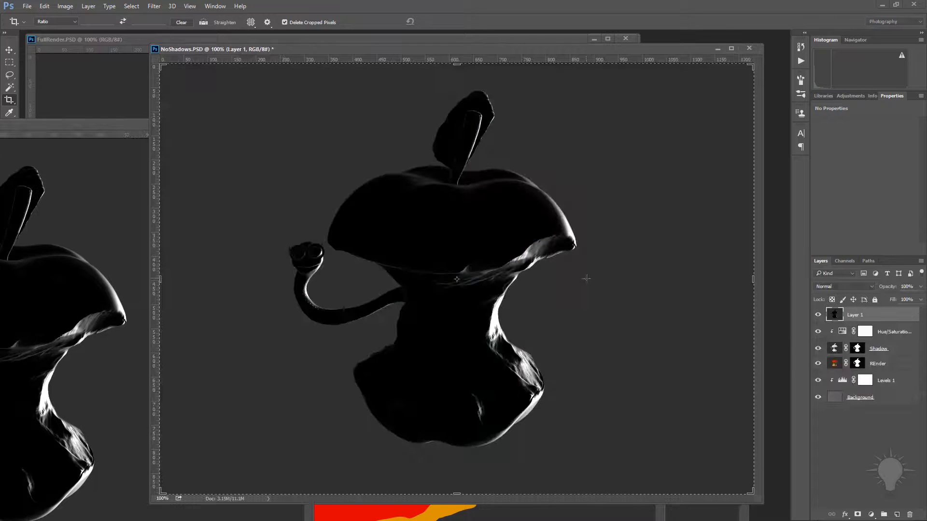
type("Lighting")
key("Return")
- Load the Shadow layer's mask as a selection and use it to mask the Lighting layer
left_click(852, 355, "ctrl")
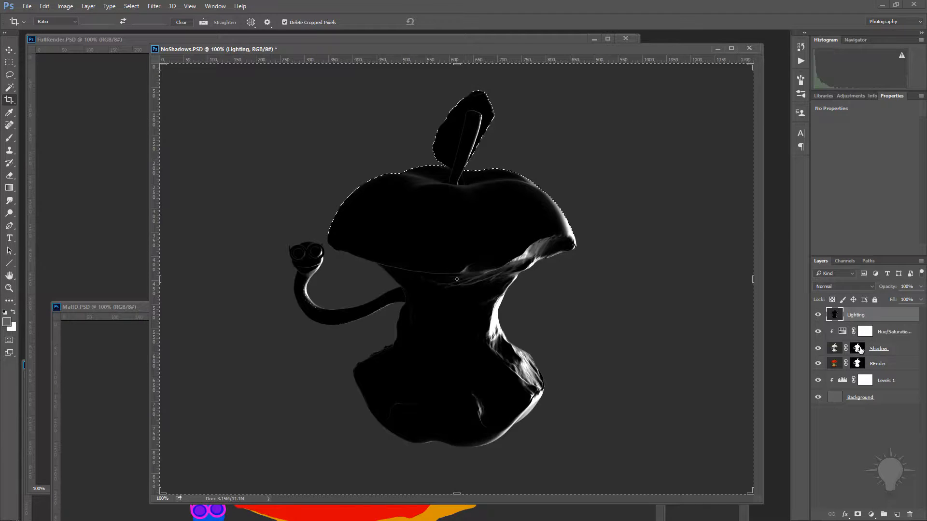
left_click(844, 261)
left_click(821, 261)
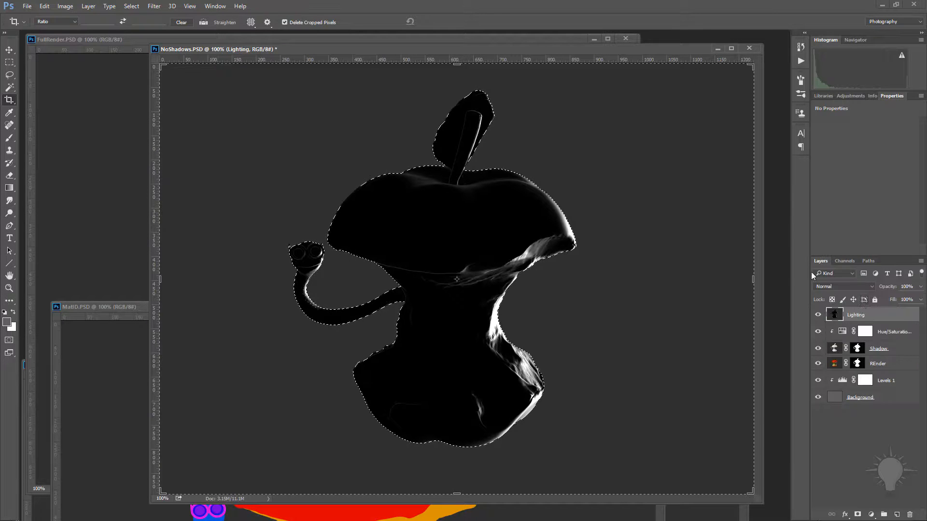
left_click(859, 515)
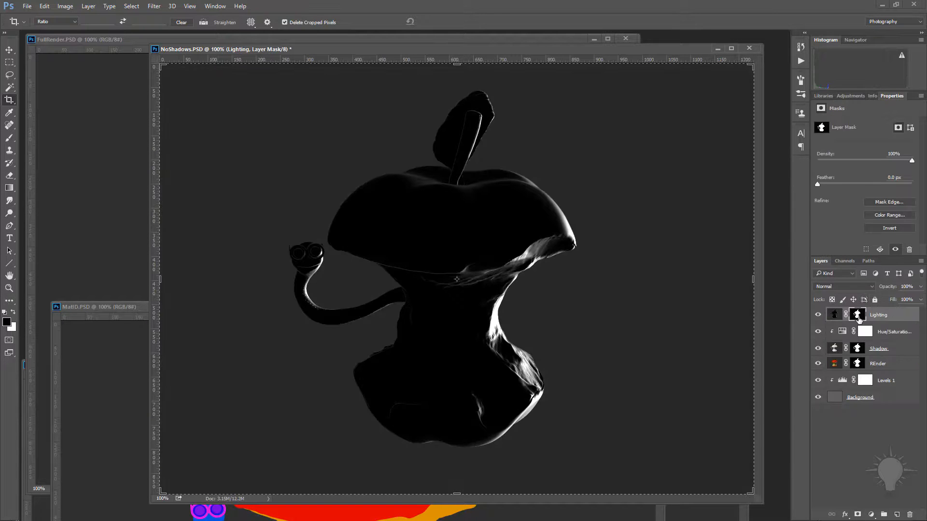
- Check the Lighting layer off and on, and set its blend mode to Screen
left_click(818, 317)
left_click(818, 317)
left_click(842, 286)
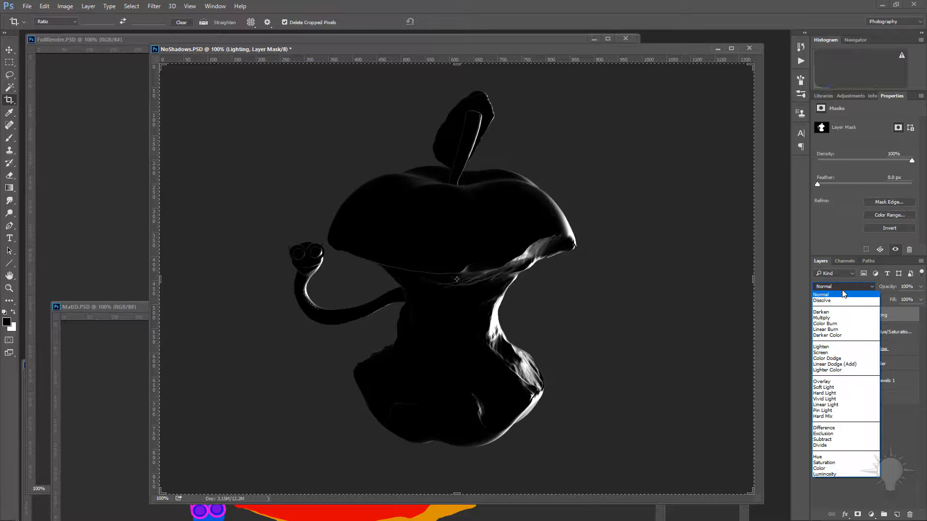
left_click(832, 355)
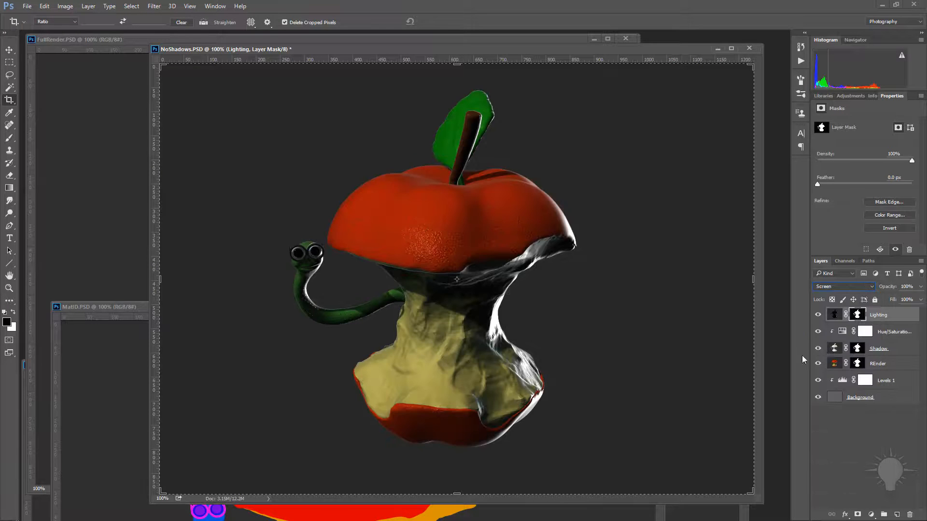
- Compare the apple core with the screened rim light hidden and shown
left_click(819, 314)
left_click(819, 315)
left_click(819, 315)
left_click(819, 314)
left_click(819, 314)
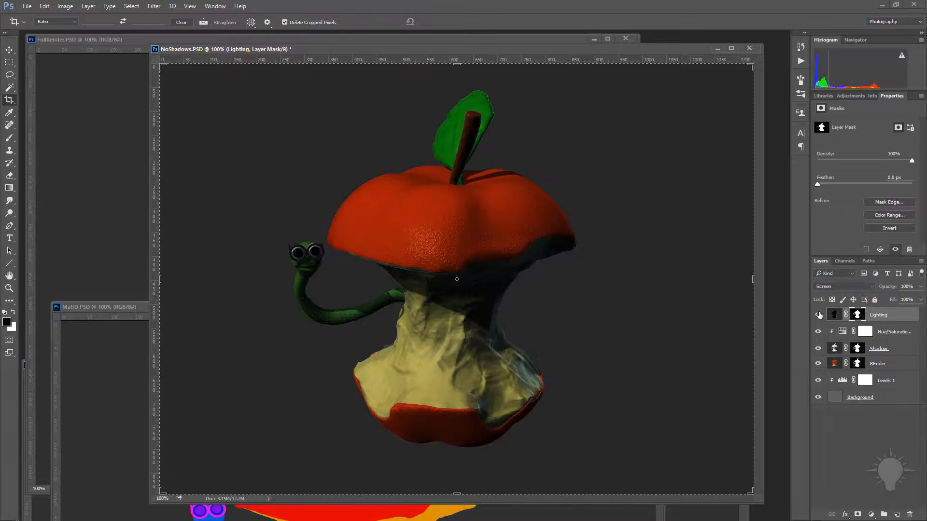
left_click(819, 315)
- Add a Hue/Saturation adjustment clipped to the Lighting layer and colorize it with Hue 96 and Saturation 11
left_click(871, 515)
left_click(859, 403)
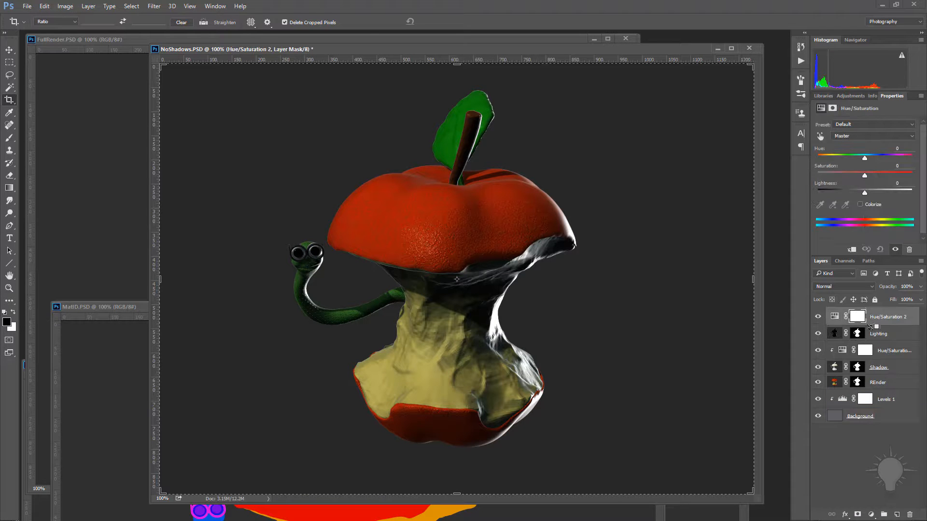
left_click(841, 322, "alt")
left_click(860, 204)
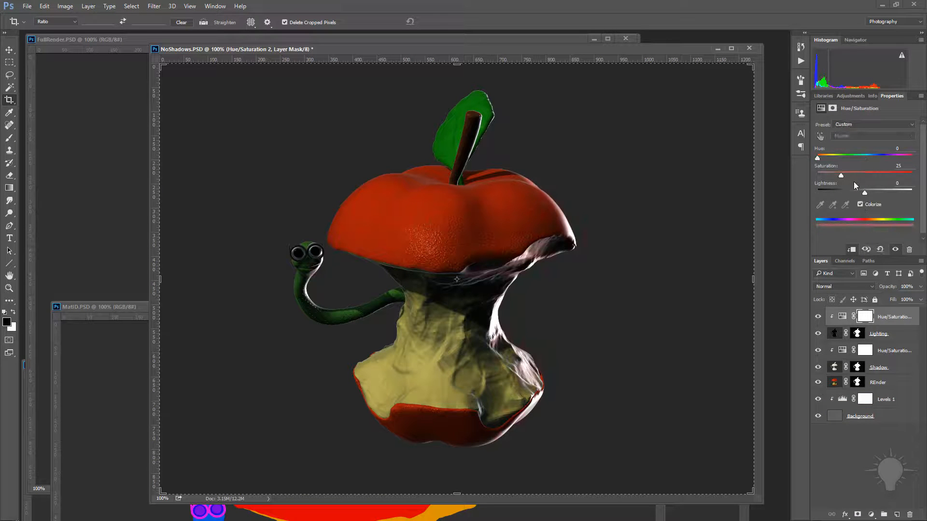
mouse_move(818, 160)
left_mouse_down()
mouse_move(877, 163)
mouse_move(812, 175)
mouse_move(842, 176)
mouse_move(823, 176)
left_mouse_up()
- Switch to ZBrush to review the light placement used for the lighting pass, and return to Photoshop
key("super")
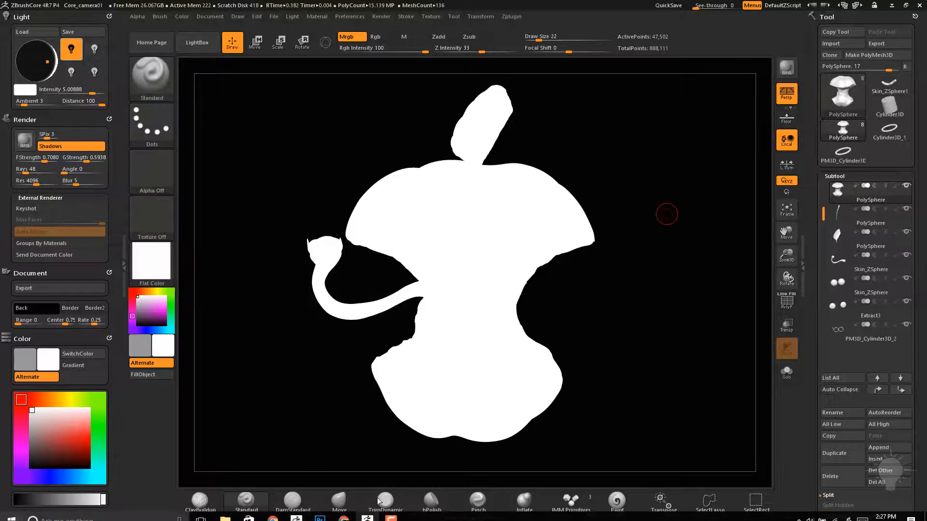
left_click_drag(43, 59, 23, 61)
left_click(151, 260)
left_click(210, 491)
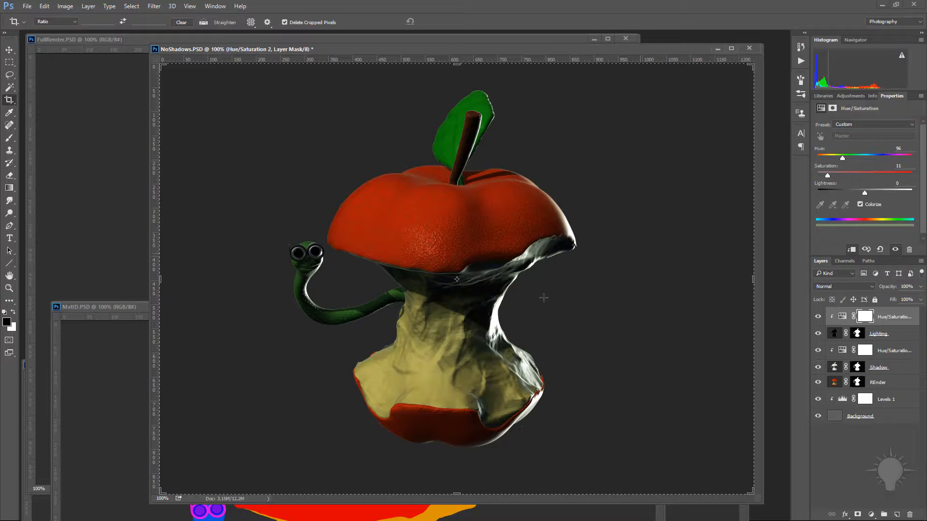
- Copy the MatID pass into the NoShadows document as the topmost layer, close its source file, and name the layer MatID
left_click_drag(134, 309, 171, 132)
left_click_drag(867, 316, 628, 270)
left_click(141, 129)
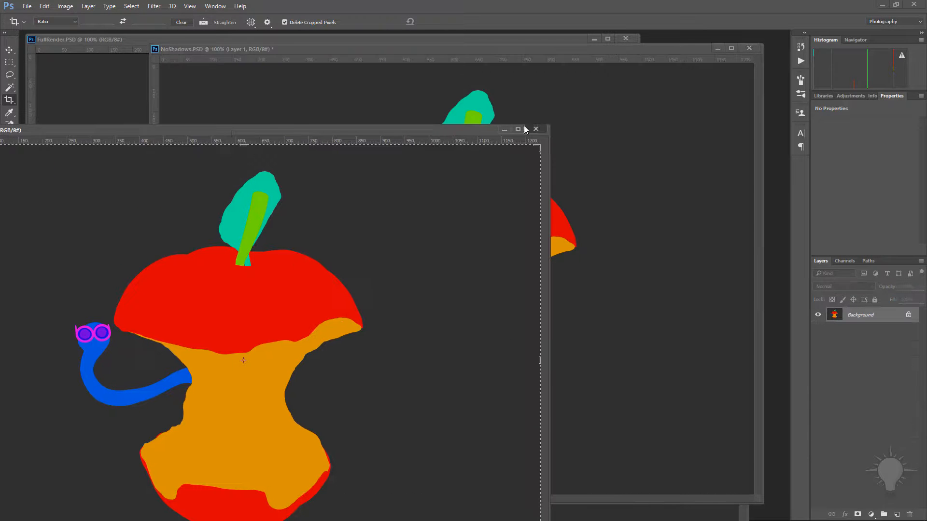
left_click(533, 130)
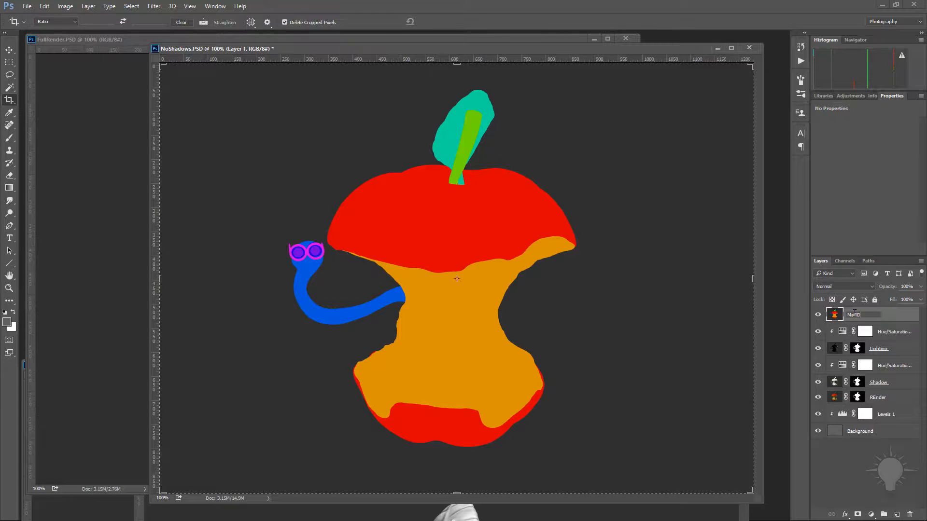
key("Return")
- Try selecting the blue worm area with the Magic Wand, and clear the selection
left_click(10, 88)
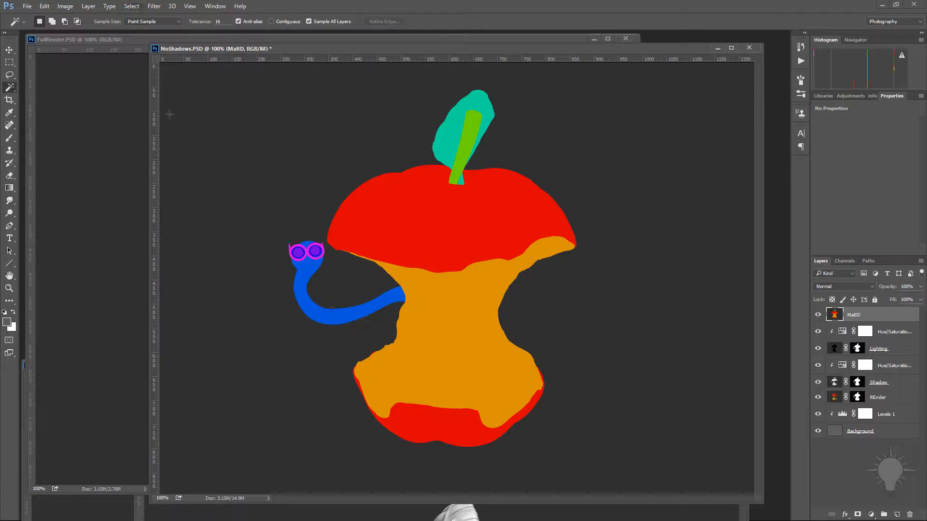
left_click(303, 301)
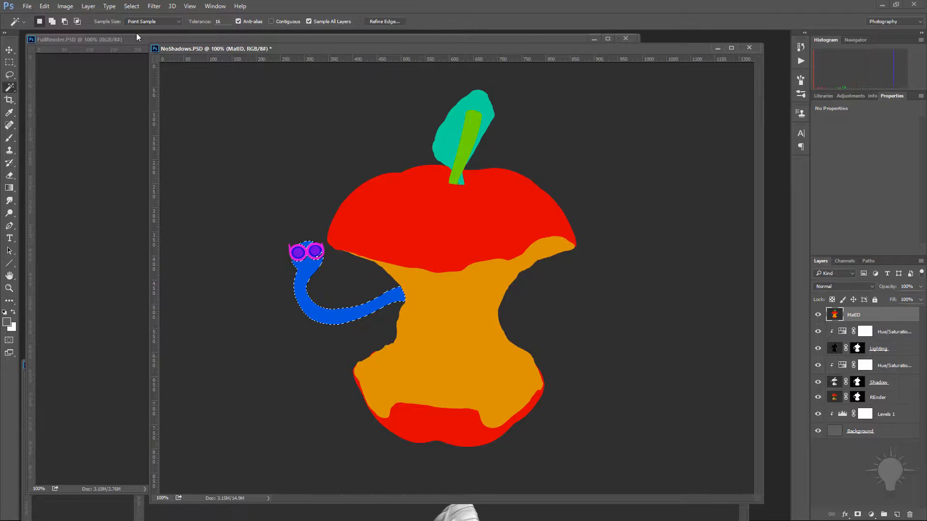
left_click(132, 10)
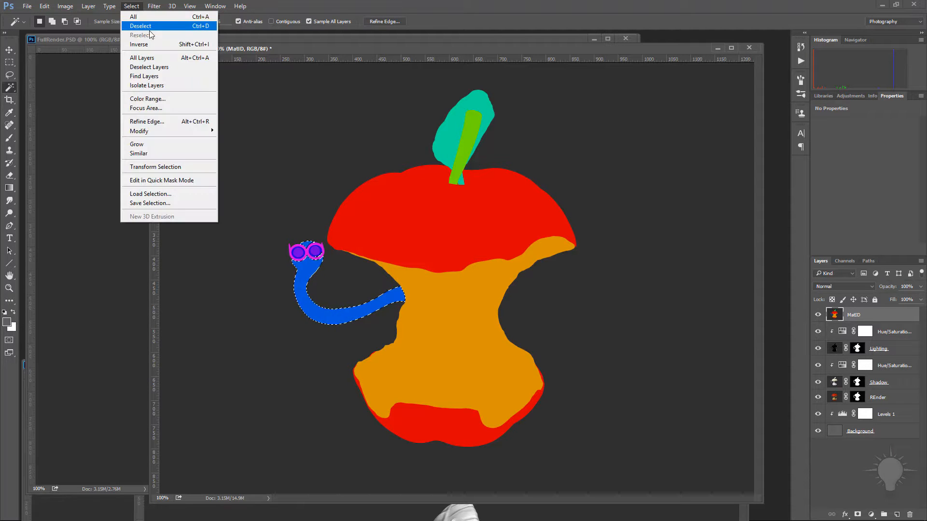
left_click(289, 48)
key("ctrl+d")
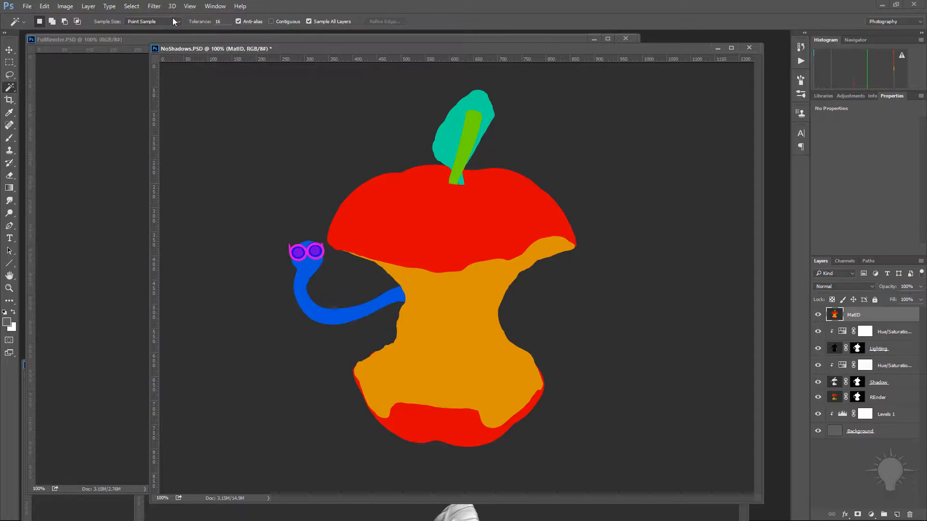
- Select the worm by its blue MatID color using Color Range with increased Fuzziness, and hide the MatID layer
left_click(131, 7)
left_click(147, 98)
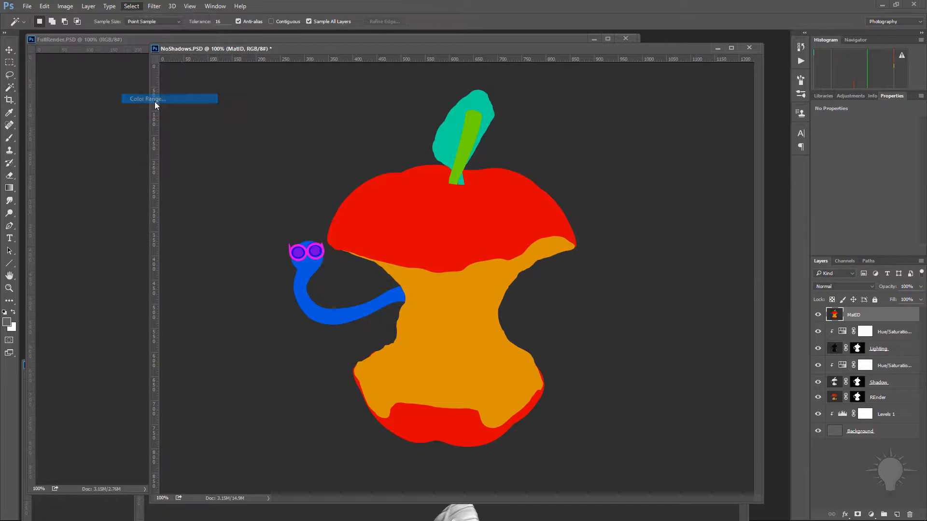
left_click(308, 271)
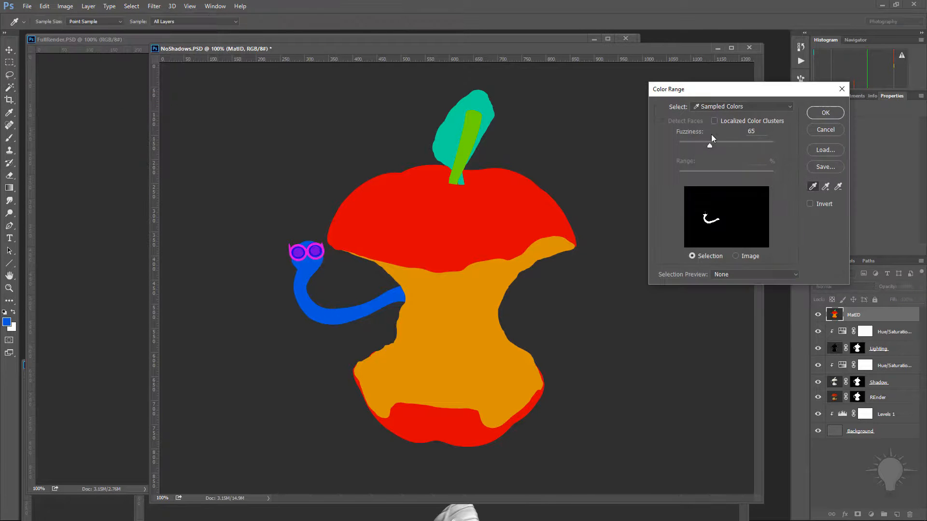
left_click_drag(709, 145, 732, 147)
left_click(825, 113)
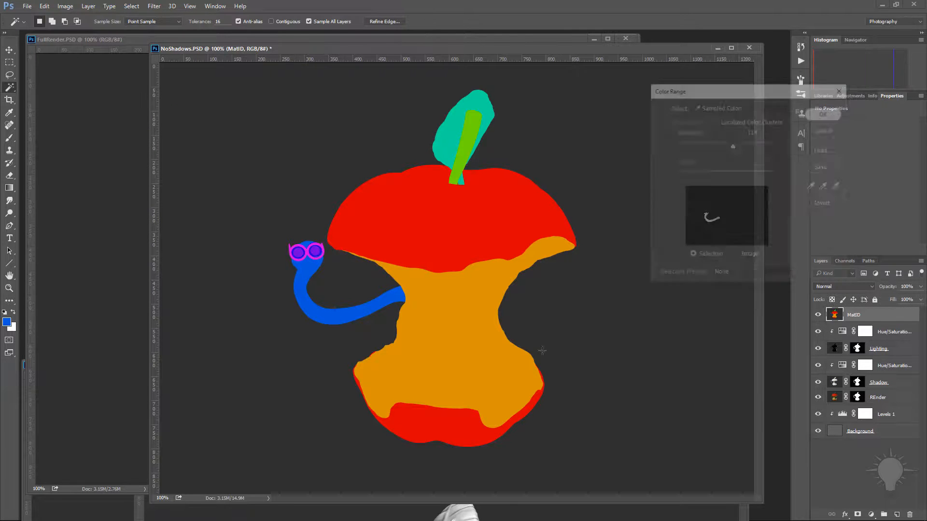
left_click(817, 314)
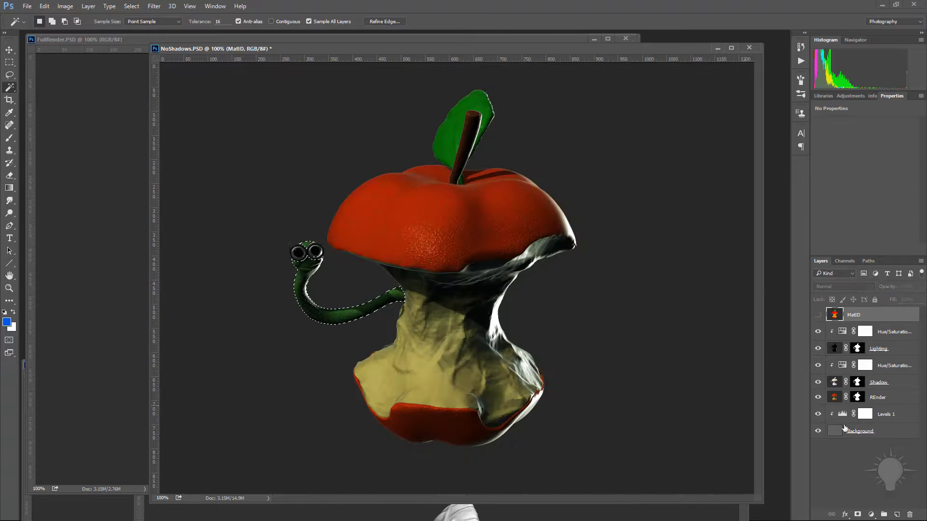
- Add a Color Balance adjustment above the REnder layer, masked to the worm, and shift its midtones to teal
left_click(873, 399)
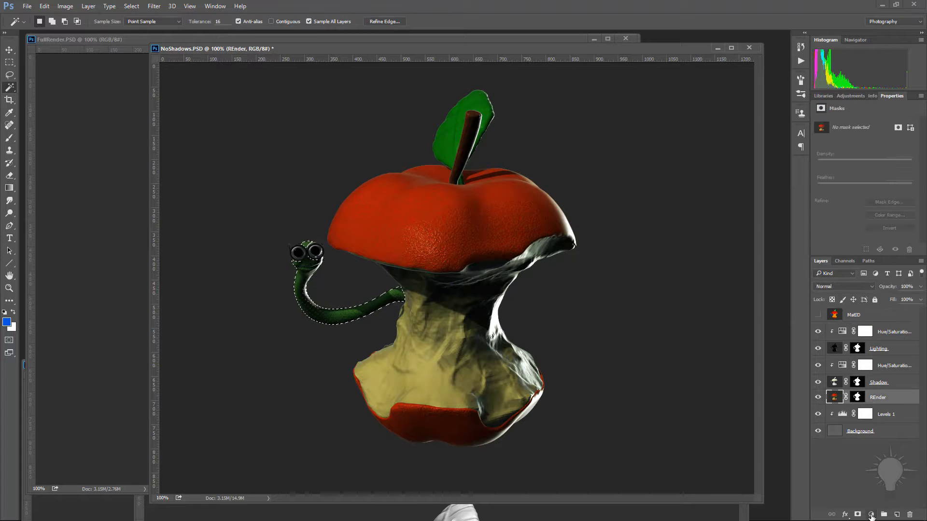
left_click(873, 515)
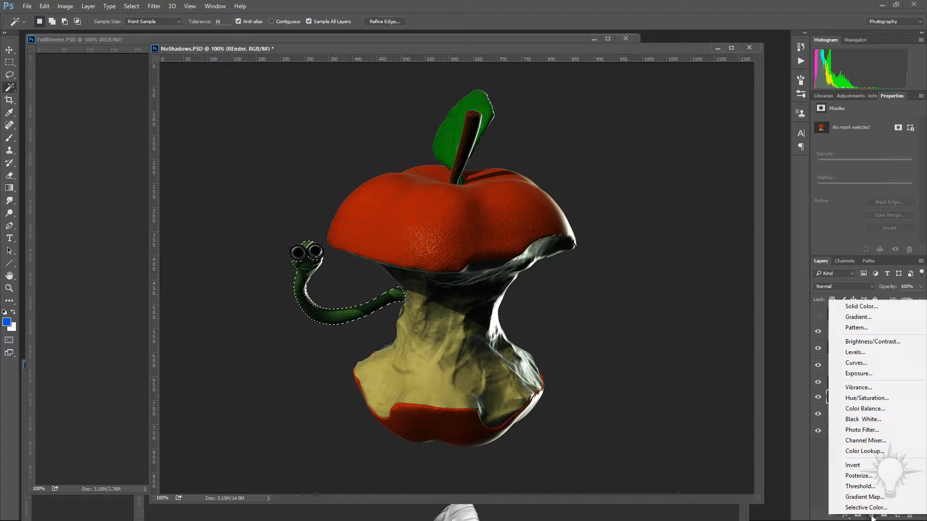
left_click(871, 410)
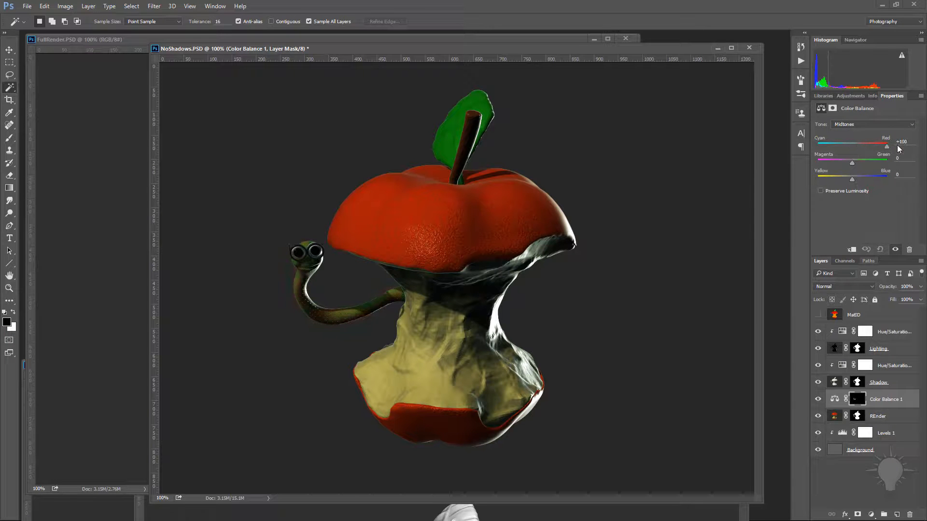
left_click_drag(897, 145, 844, 181)
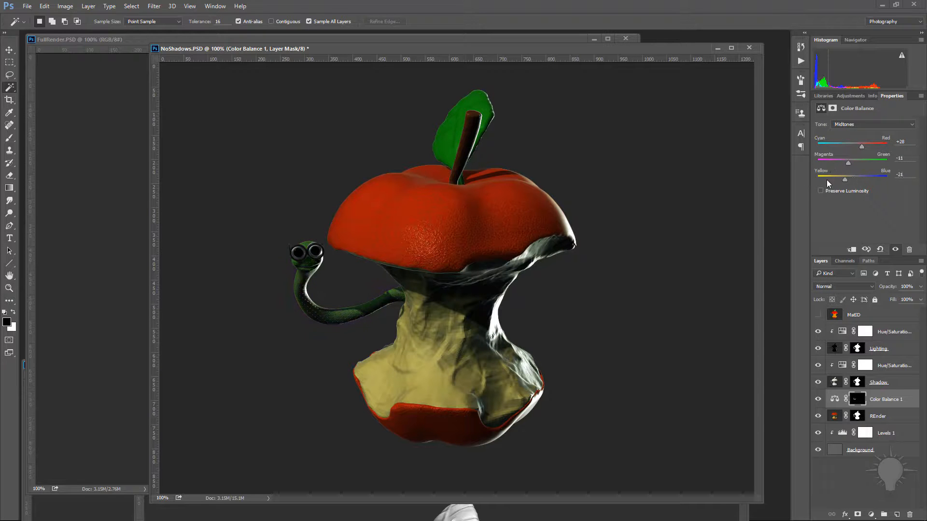
- Reuse the worm mask for a Levels adjustment above Color Balance, and brighten the worm with a white input level of 90
left_click(857, 401, "ctrl")
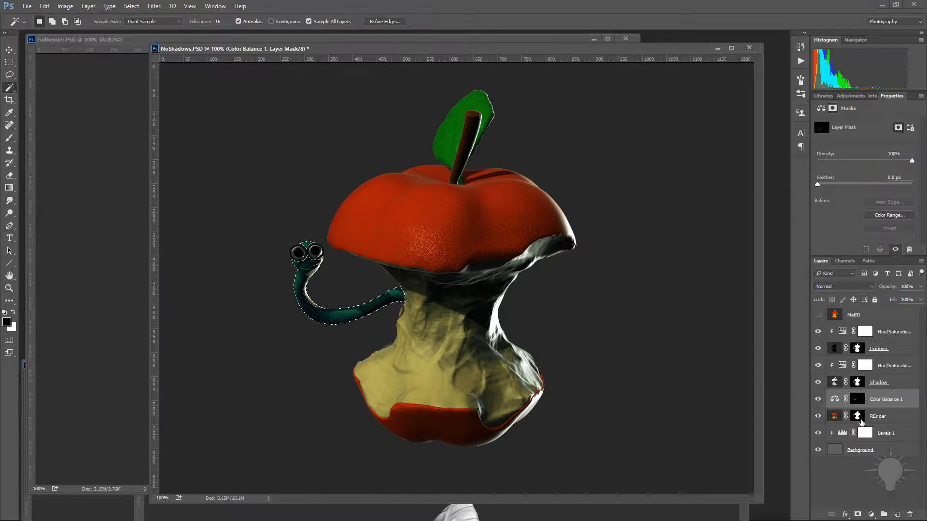
left_click(871, 514)
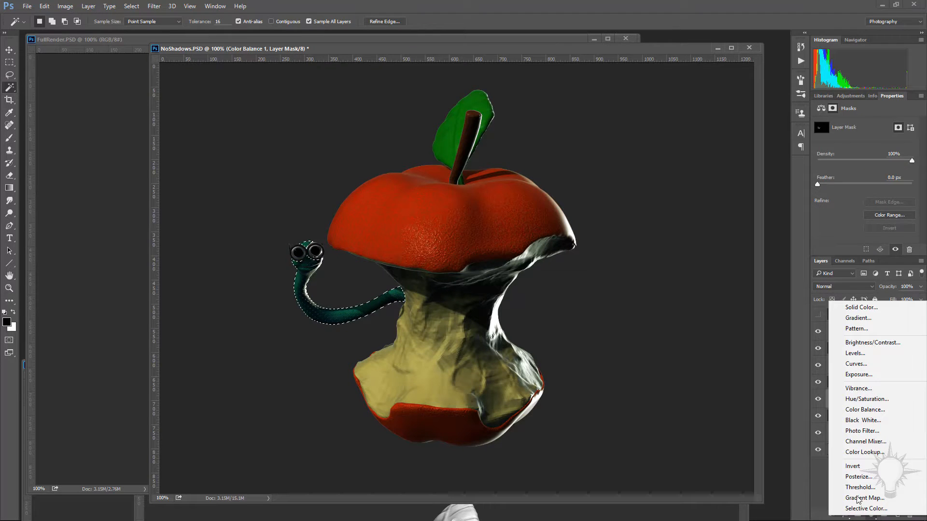
left_click(854, 354)
left_click_drag(913, 192, 858, 191)
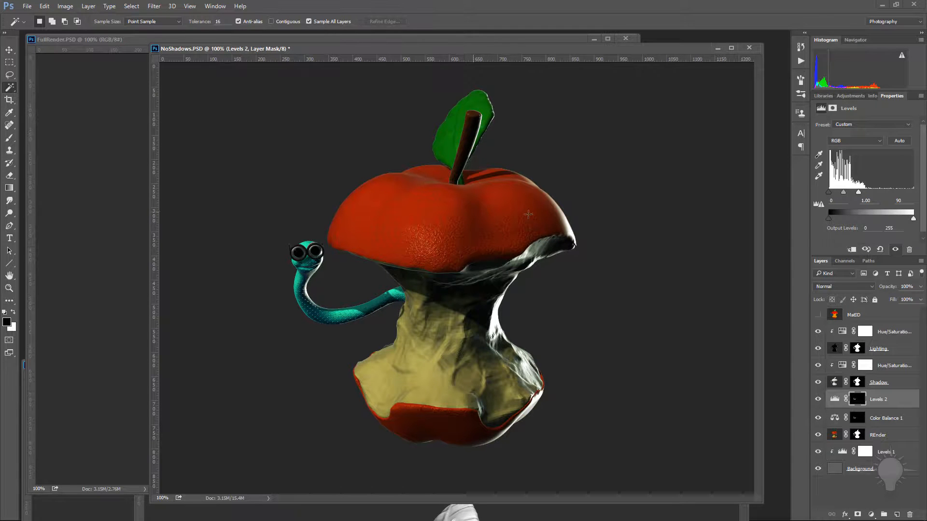
- Select the red apple skin from the MatID layer, and turn it green using a masked Hue/Saturation adjustment with Hue +117
left_click(818, 315)
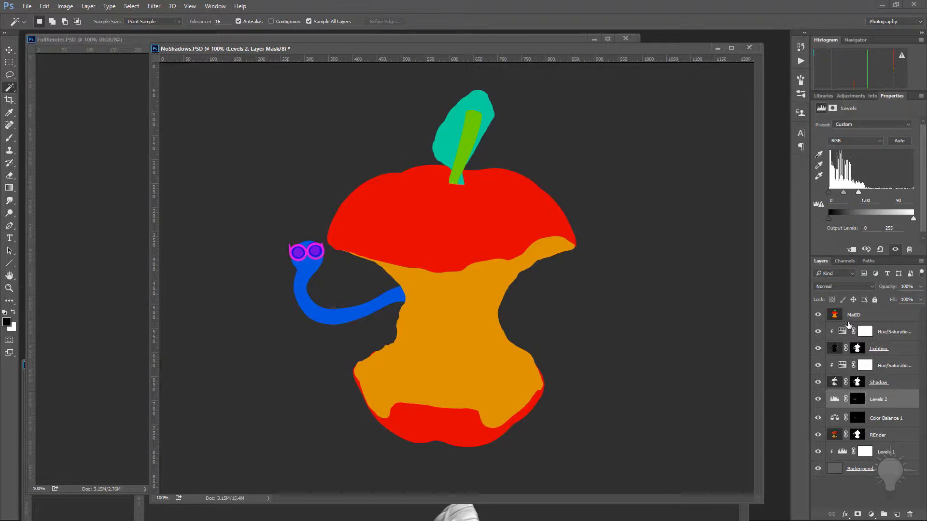
left_click(466, 221)
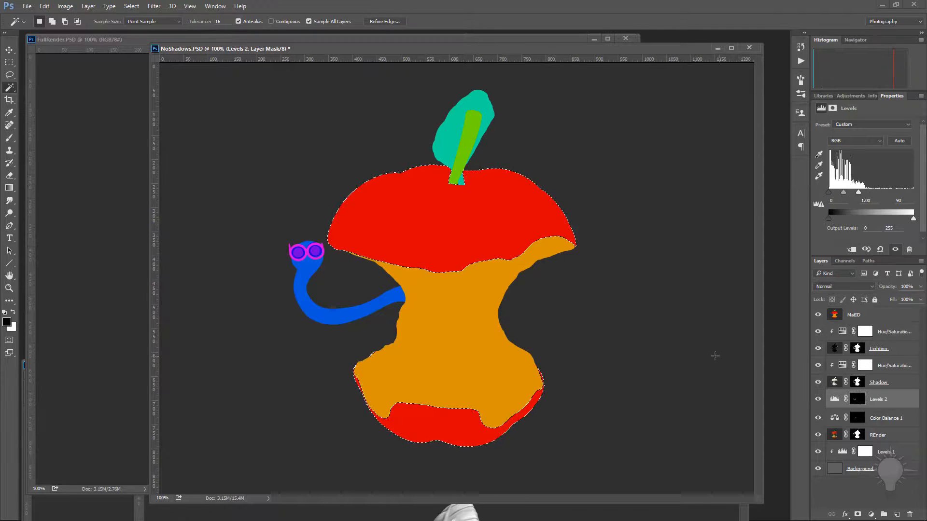
left_click(818, 315)
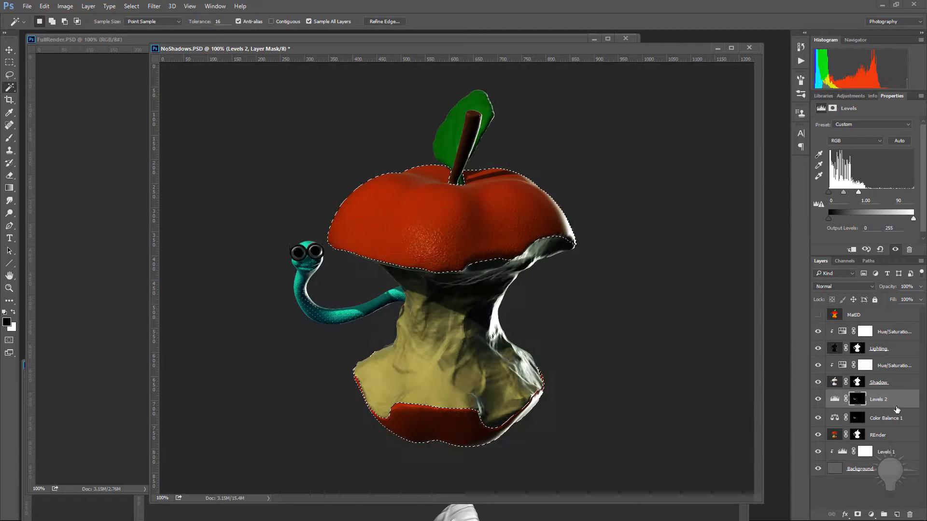
left_click(870, 514)
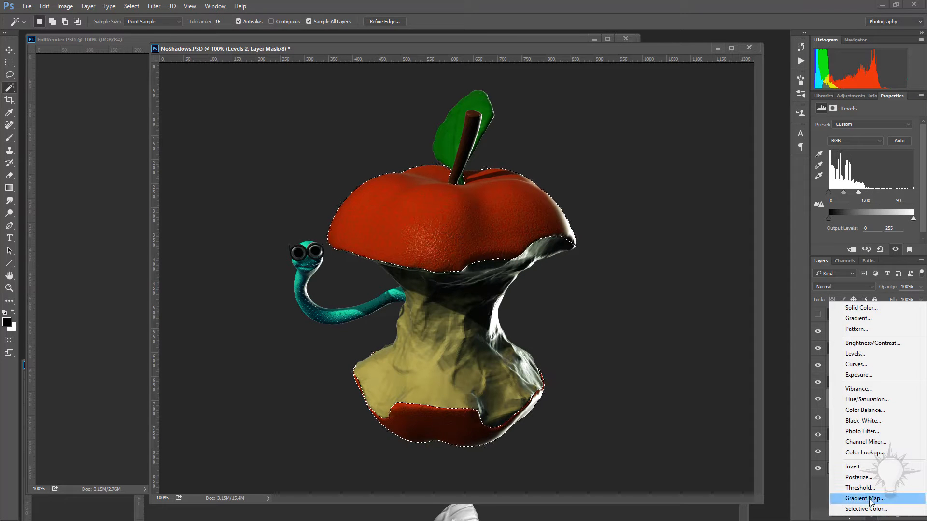
left_click(865, 401)
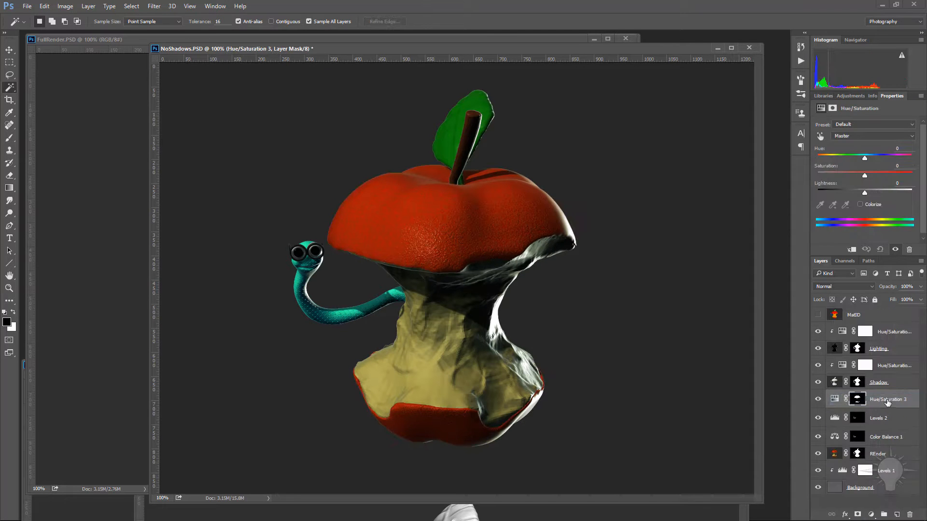
left_click_drag(864, 166, 899, 164)
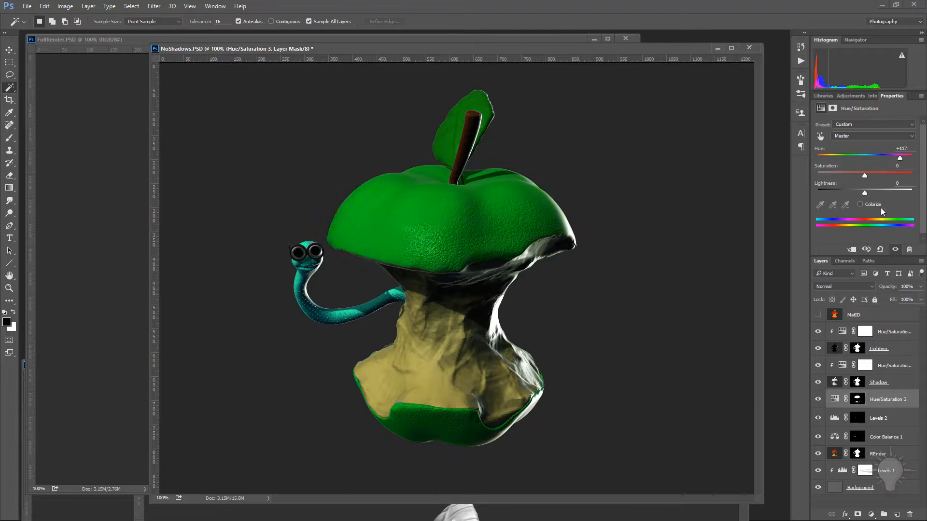
- Select the leaf from the MatID layer, and recolor it using a masked Hue/Saturation adjustment with Hue -75 and Saturation +54
left_click(818, 314)
left_click(469, 109)
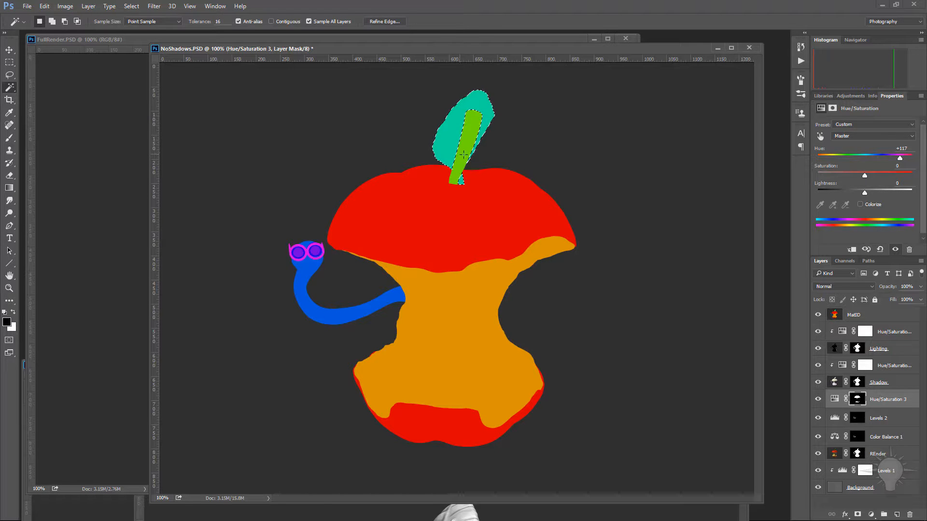
left_click(288, 22)
left_click(282, 22)
left_click(870, 515)
left_click(867, 401)
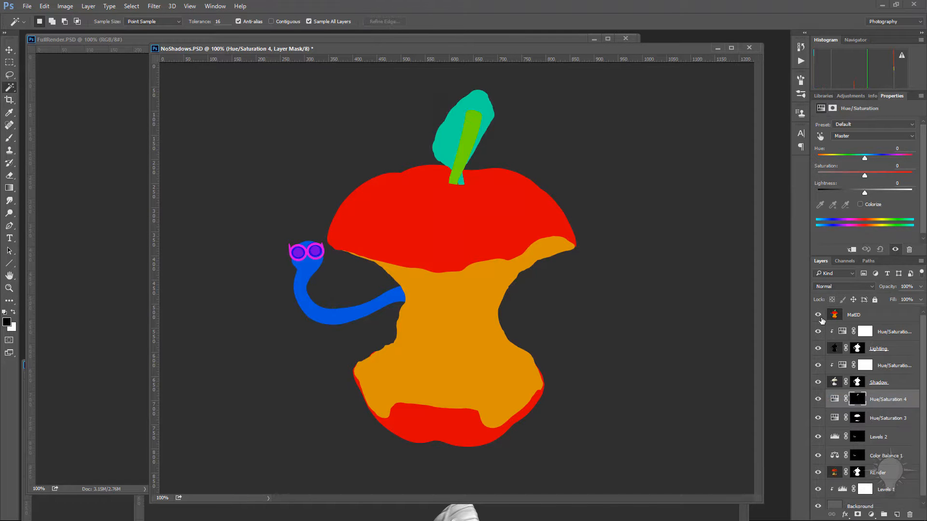
left_click(817, 314)
left_click_drag(864, 158, 890, 174)
- Bring the FullRender document into view and close it
left_click_drag(61, 38, 449, 71)
left_click_drag(606, 74, 375, 99)
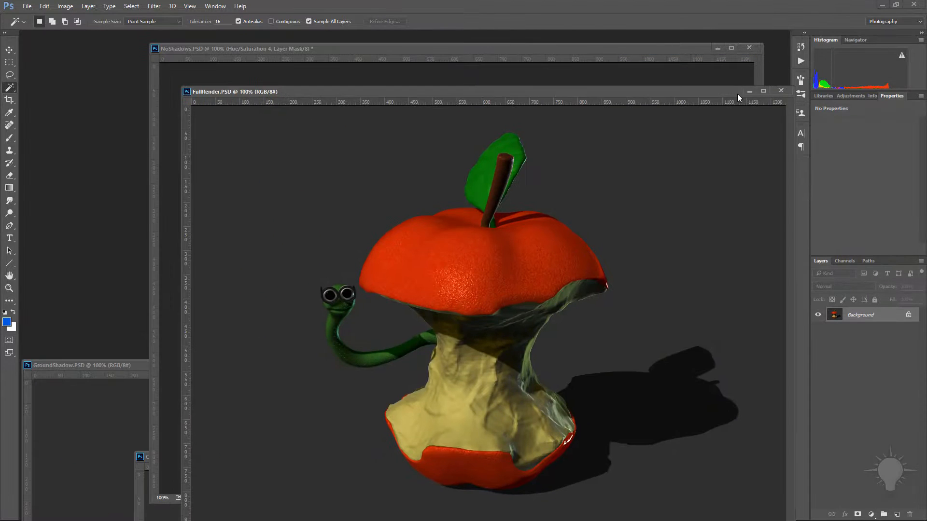
left_click_drag(738, 94, 636, 92)
left_click(681, 88)
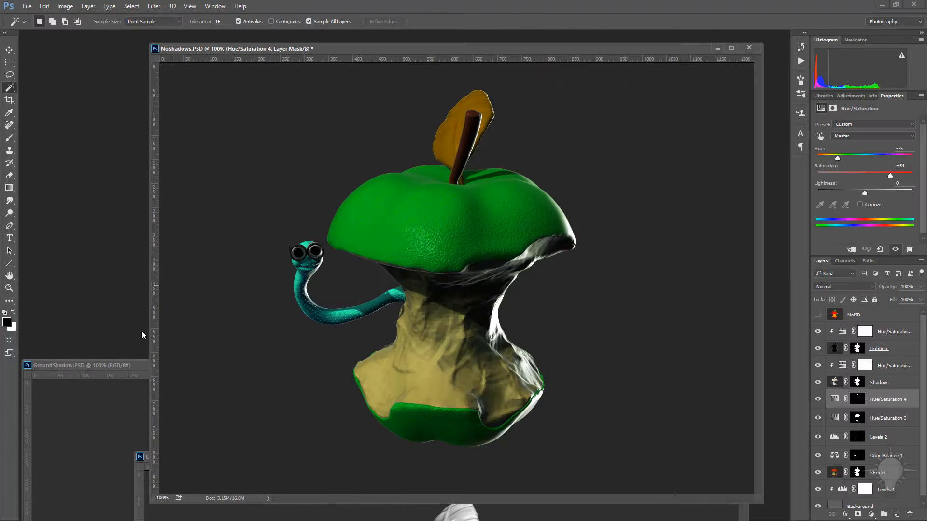
- Copy the GroundShadow pass into the NoShadows document as a new layer below Shadow, and set its blend mode to Multiply
left_click_drag(128, 365, 1, 243)
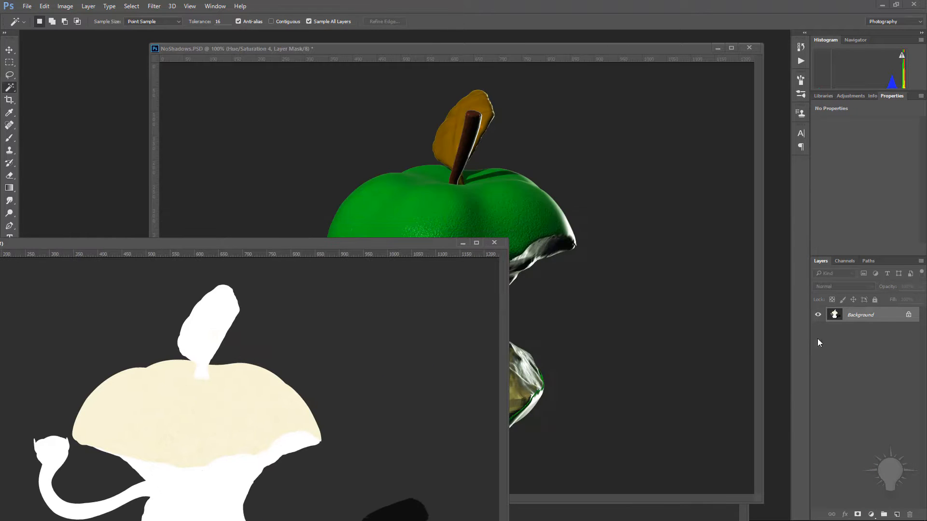
left_click_drag(877, 311, 668, 253)
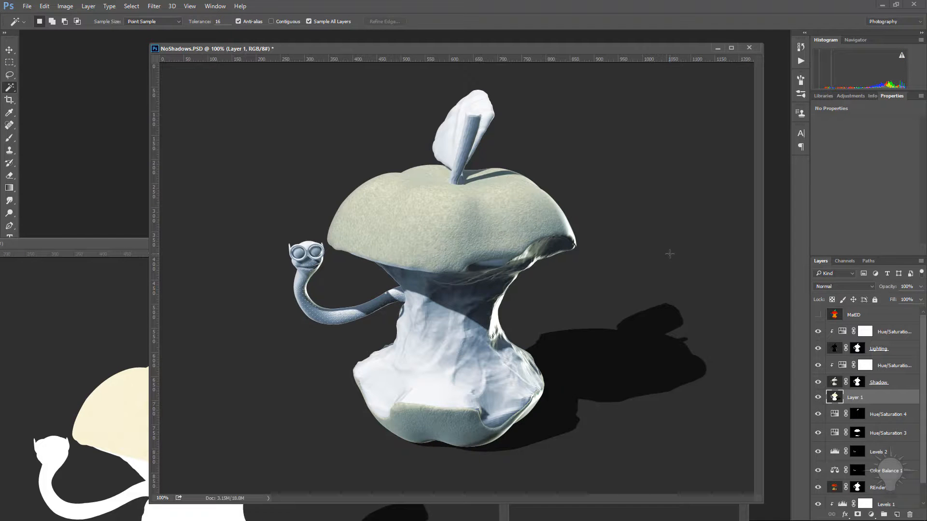
left_click(843, 287)
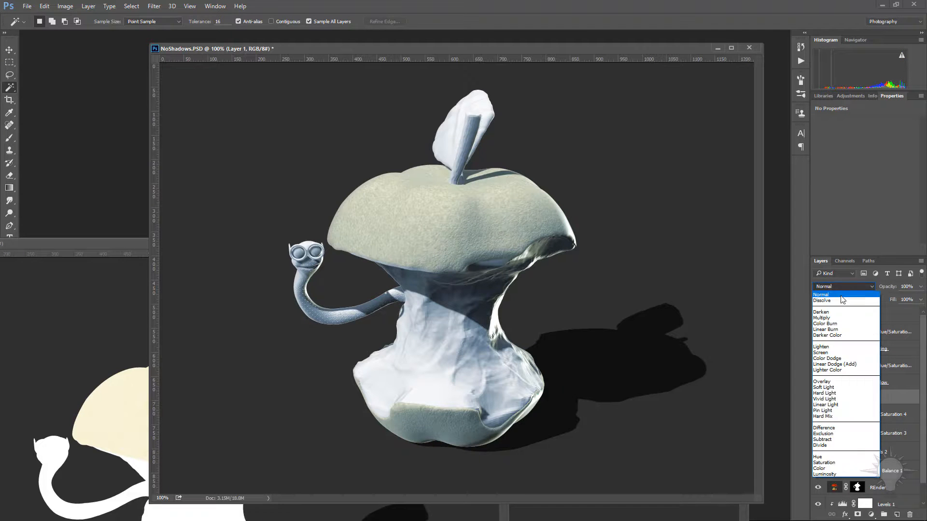
left_click(839, 314)
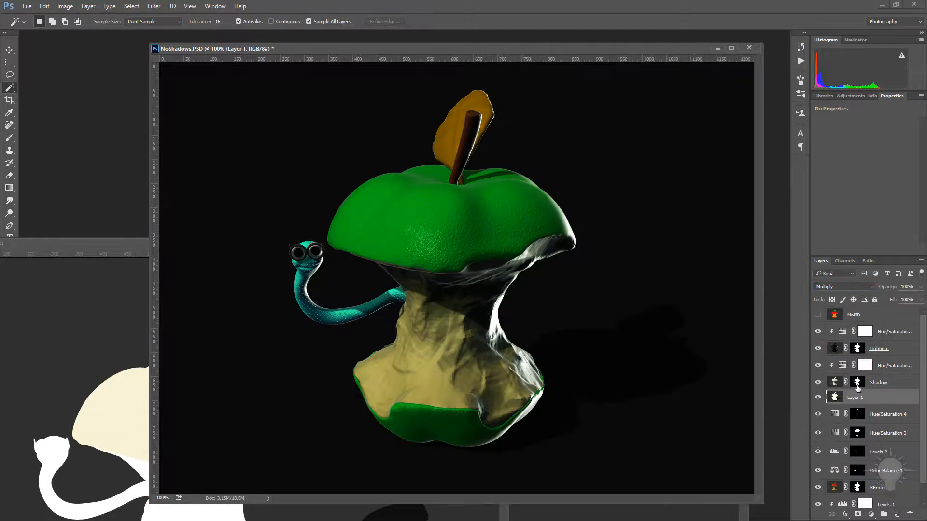
- Mask the ground shadow layer to the apple silhouette, and move it directly below the MatID layer
left_click(855, 400, "ctrl")
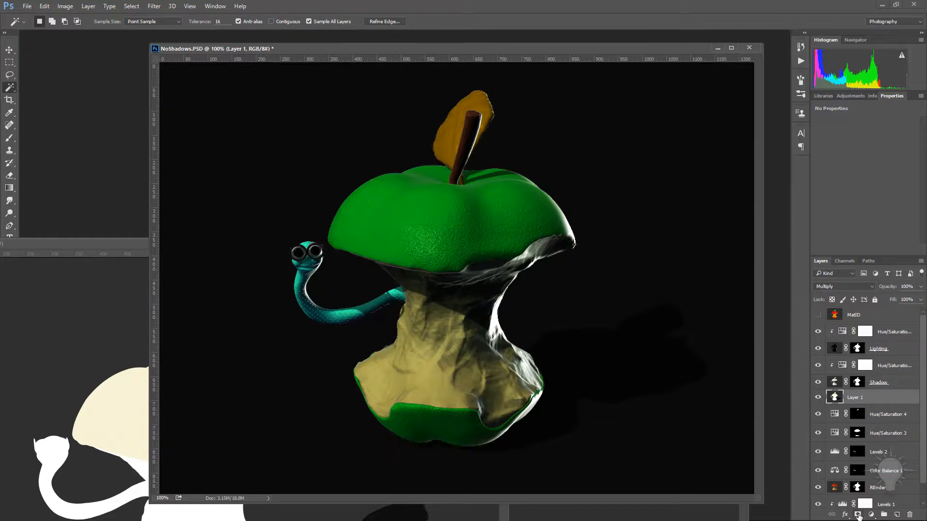
left_click(858, 514)
left_click_drag(873, 400, 850, 338)
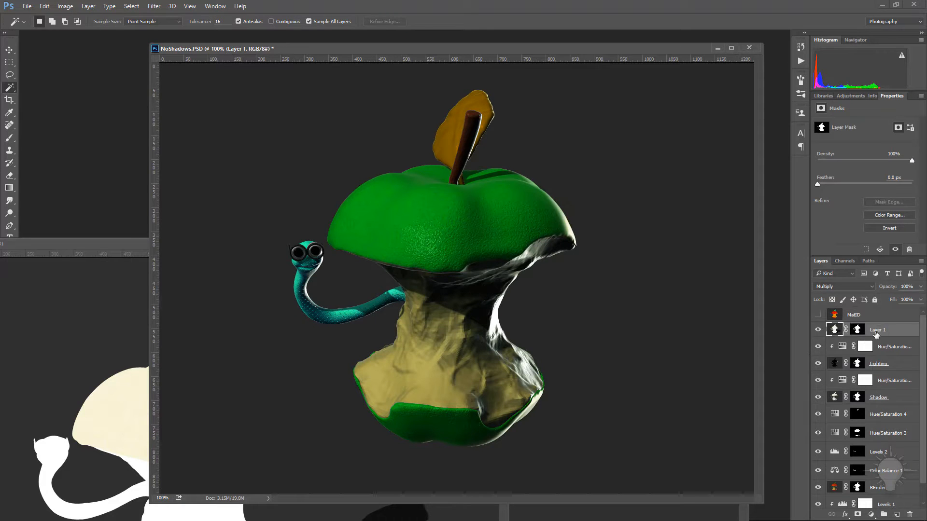
- Delete the layer mask from the ground shadow layer, and set its blend mode to Normal
right_click(862, 332)
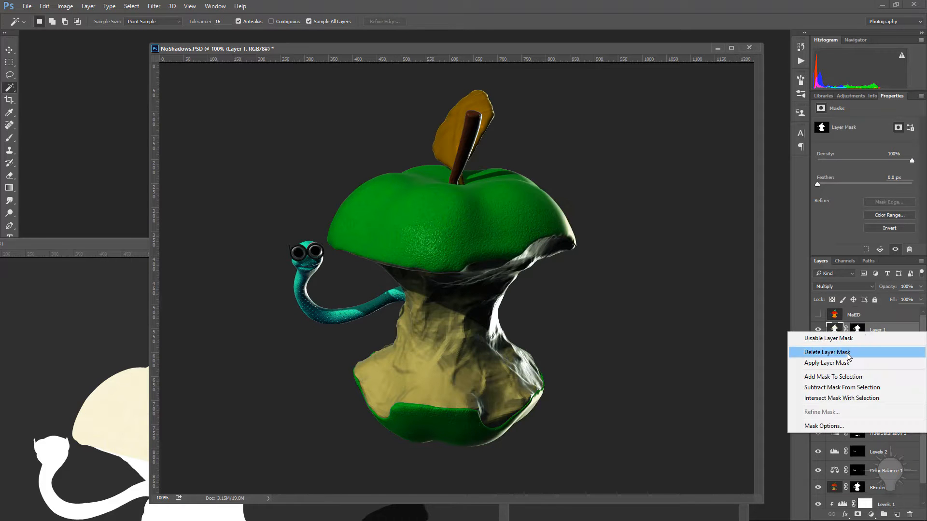
left_click(847, 352)
left_click(842, 286)
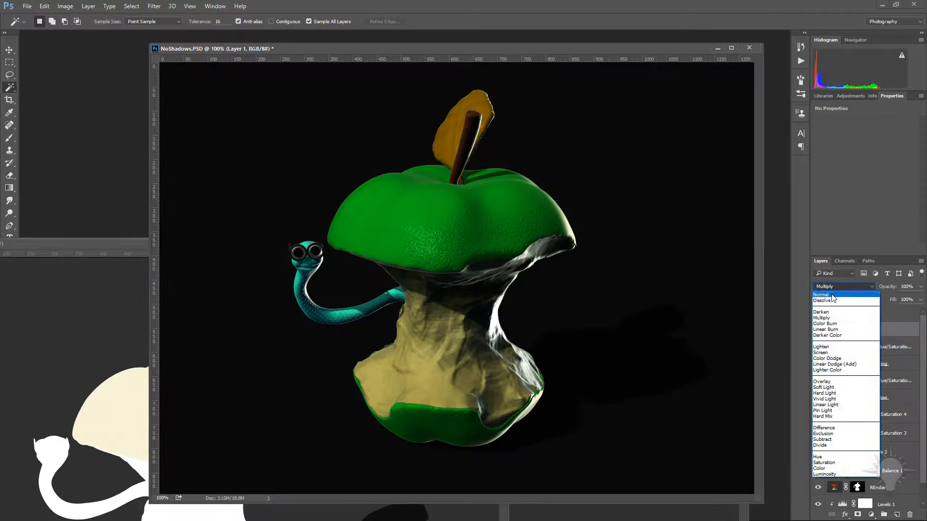
left_click(832, 295)
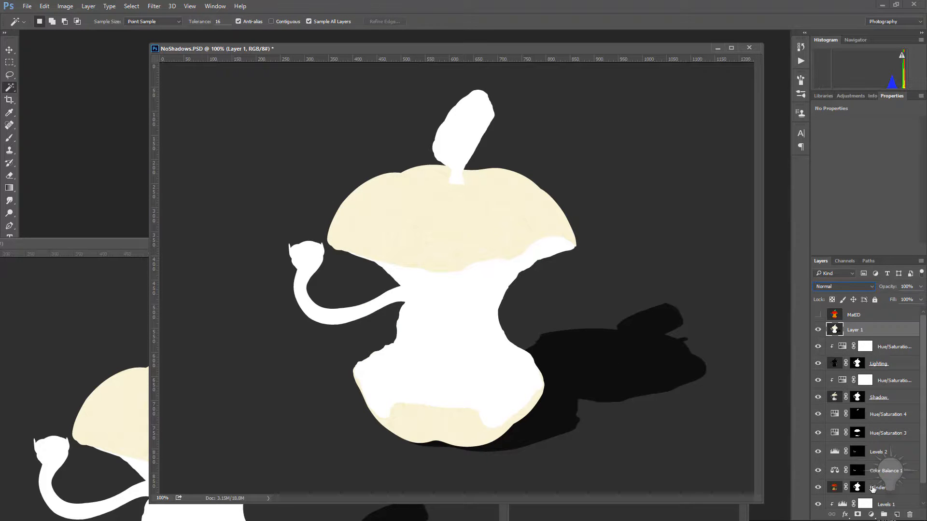
- Use Levels to reduce the ground shadow layer to a pure black shadow on white, and set its blend mode to Multiply
key("ctrl+l")
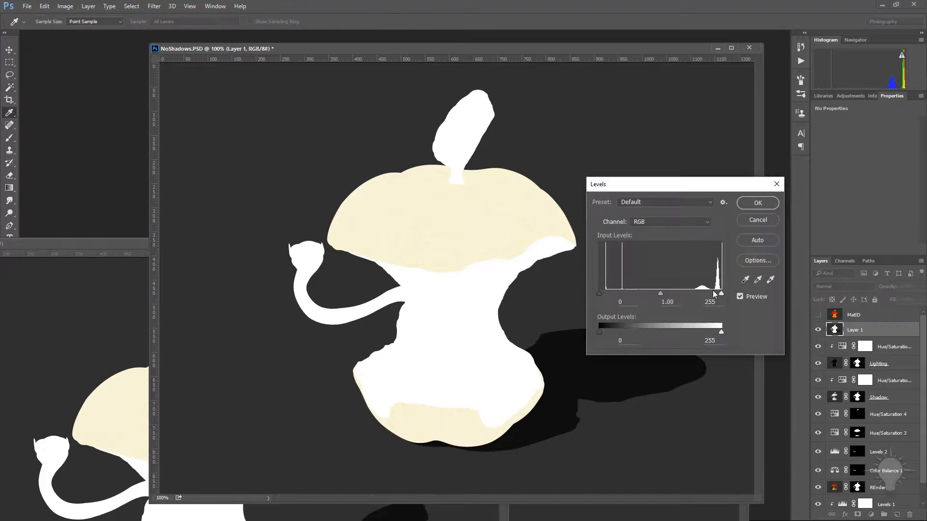
left_click_drag(599, 292, 626, 292)
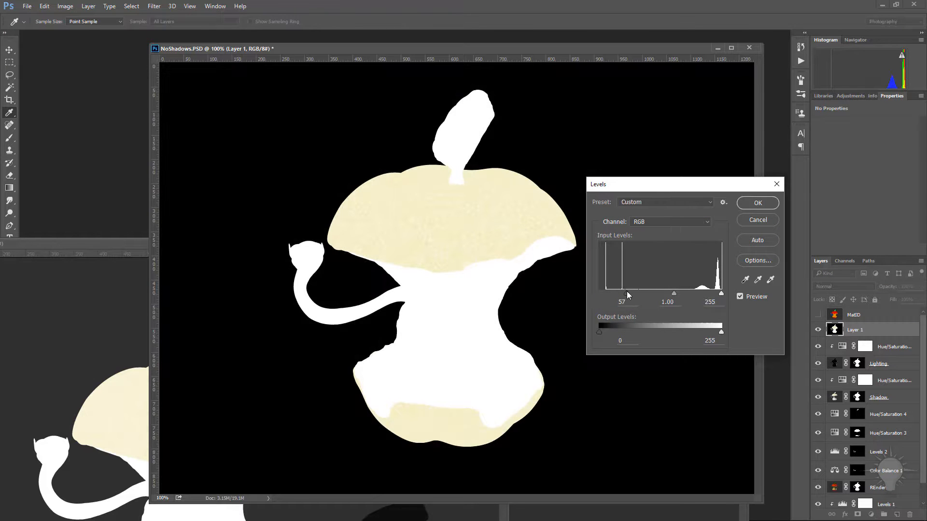
left_click_drag(720, 295, 610, 295)
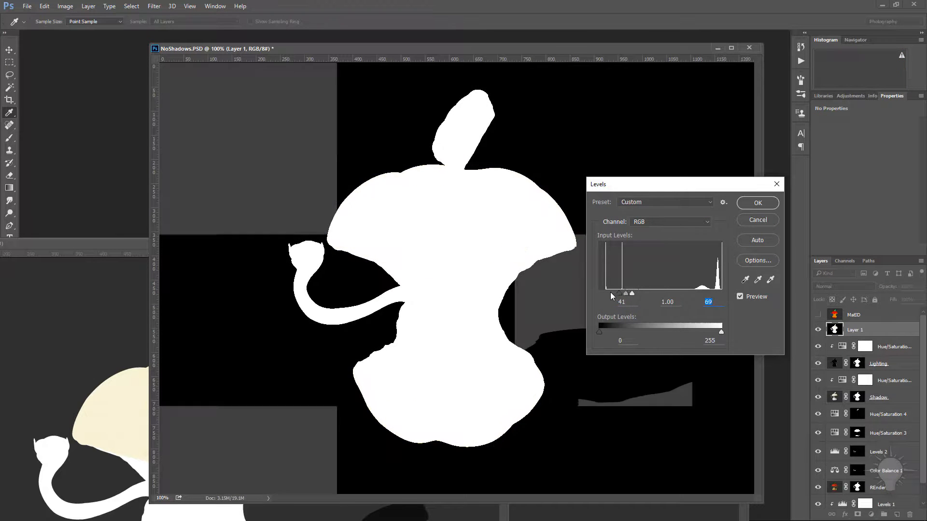
left_click(755, 204)
key("w")
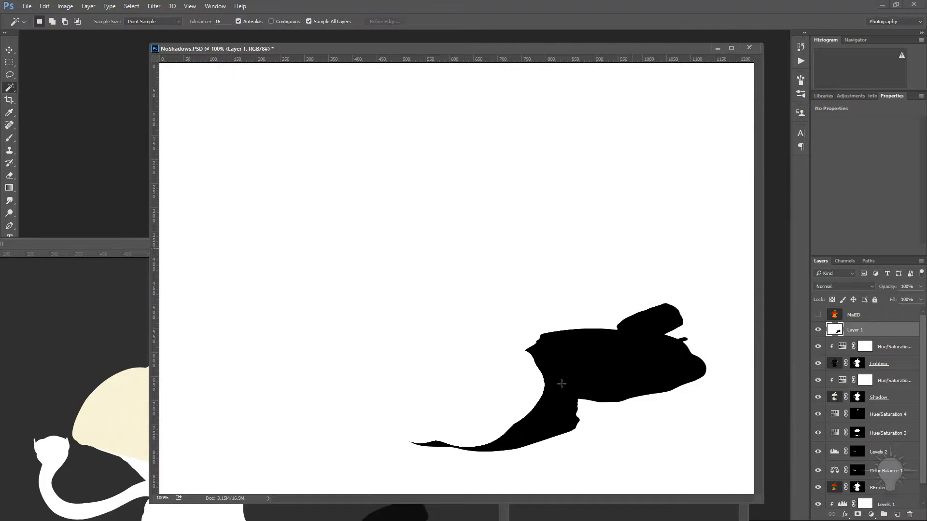
left_click(824, 283)
left_click(826, 312)
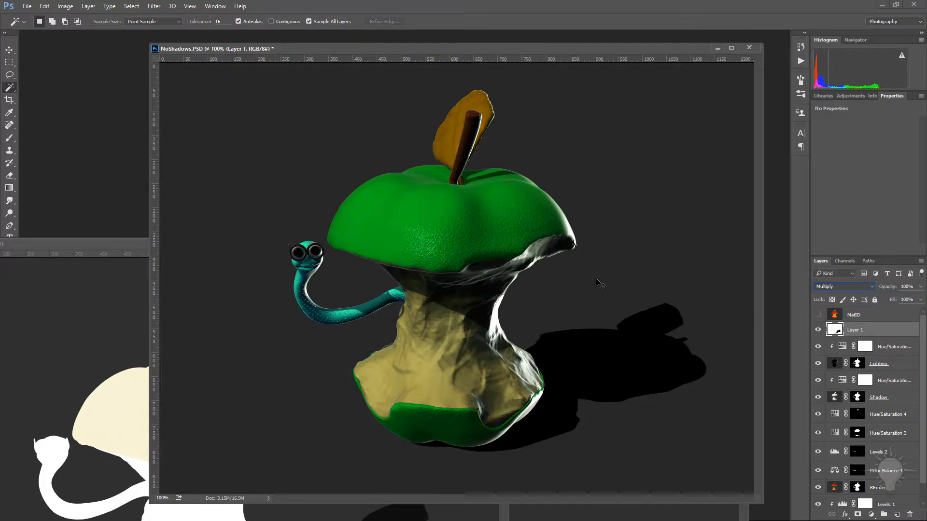
- Soften the ground shadow layer with a Gaussian Blur of about 3.6 pixels radius
key("ctrl+alt+f")
left_click_drag(100, 230, 112, 228)
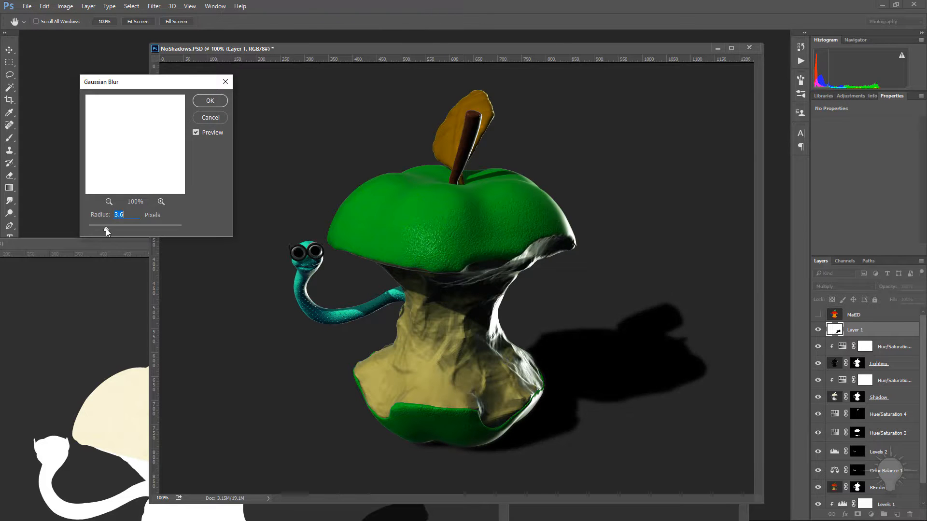
key("Return")
- Set the ground shadow layer's opacity to 58%, and rename the layer GroundShadow
left_click(920, 287)
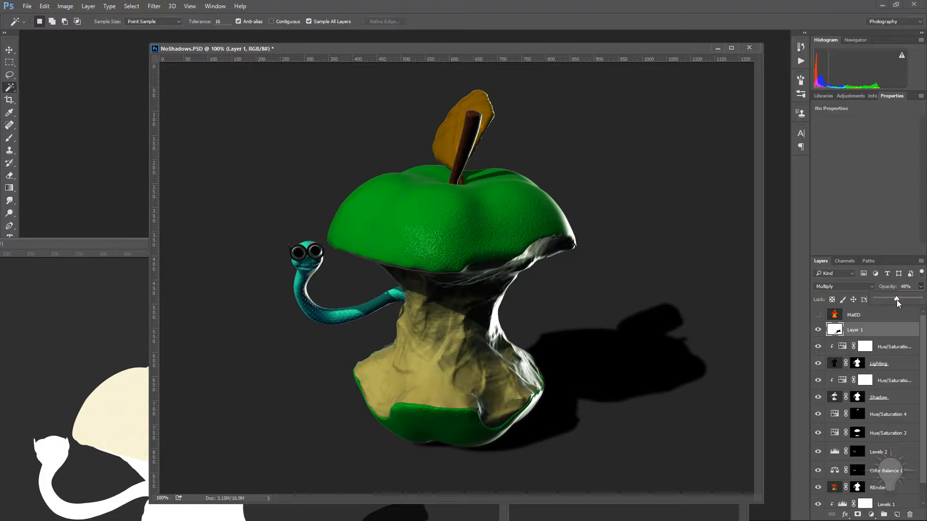
left_click_drag(900, 299, 901, 299)
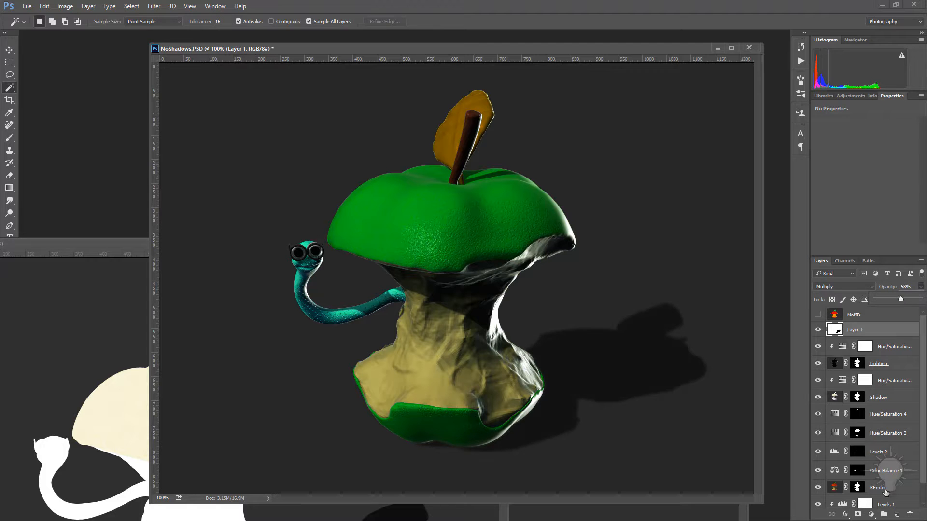
double_click(850, 330)
type("GroundShadow")
key("Return")
- Close the GroundShadow document, and bring the Cavity document into view beside NoShadows
left_click_drag(127, 243, 255, 129)
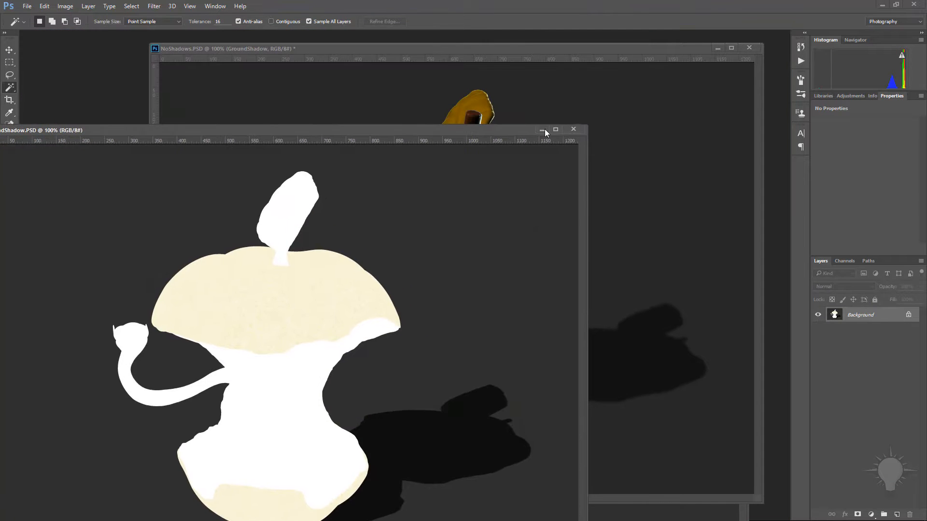
left_click(598, 119)
left_click(135, 495)
left_click_drag(171, 456, 497, 180)
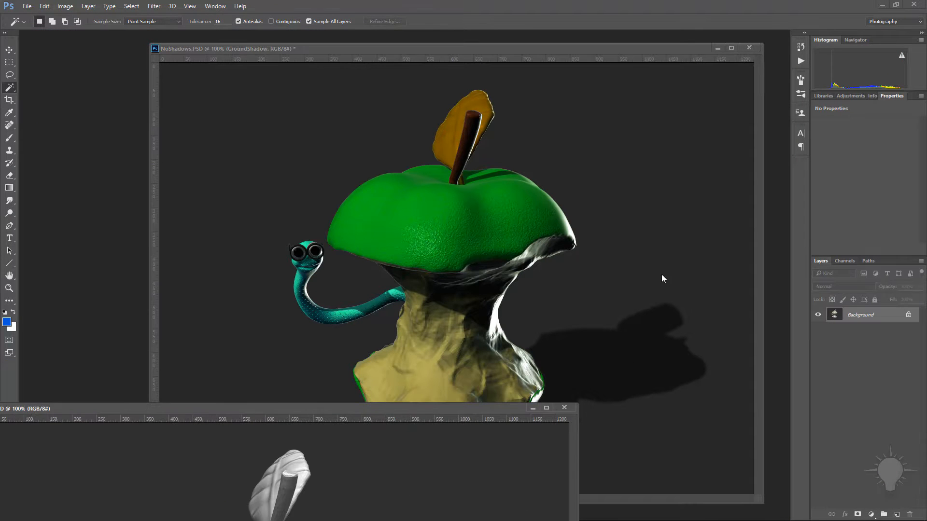
left_click_drag(247, 408, 306, 341)
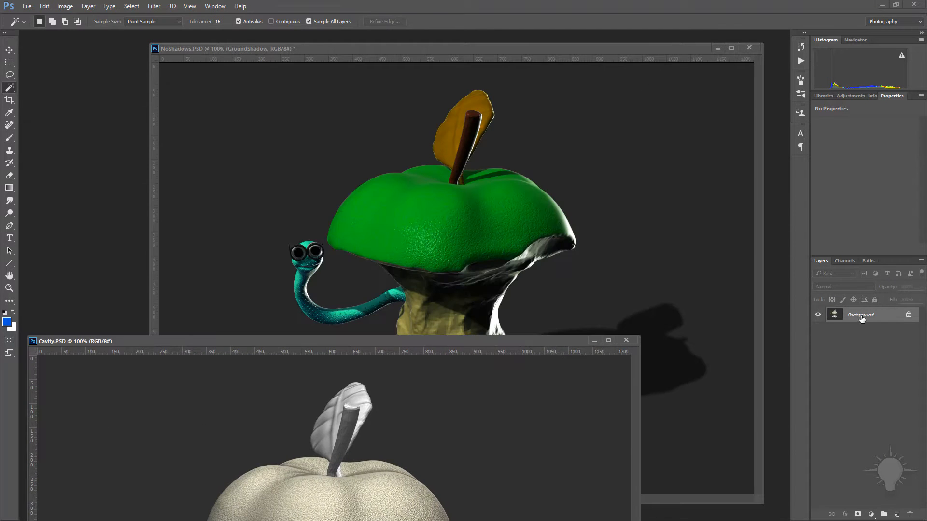
- Copy the Cavity pass into the NoShadows document as a new layer above GroundShadow, and close the Cavity document
left_click_drag(863, 318, 645, 277)
left_click_drag(122, 342, 122, 160)
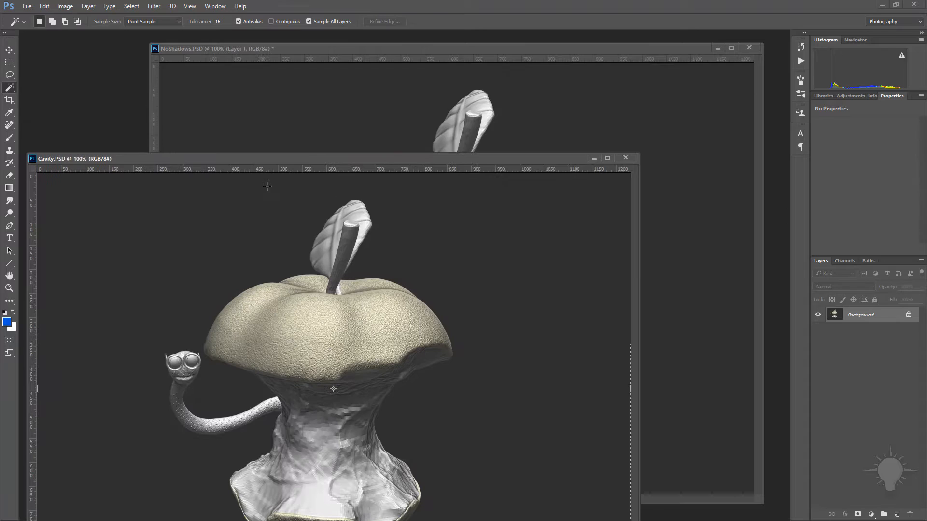
left_click(625, 158)
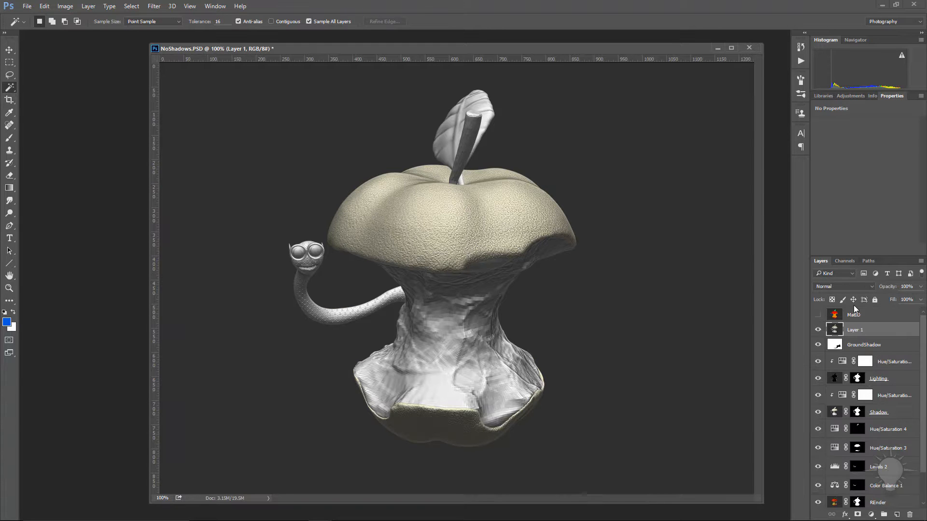
- Set the cavity layer's blend mode to Multiply, and mask it to the apple silhouette
left_click(844, 287)
left_click(835, 309)
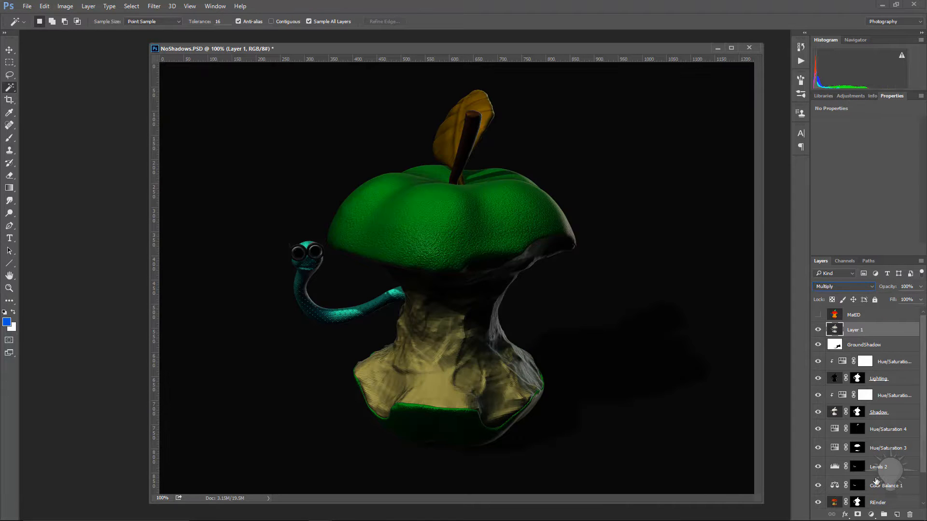
left_click(858, 515)
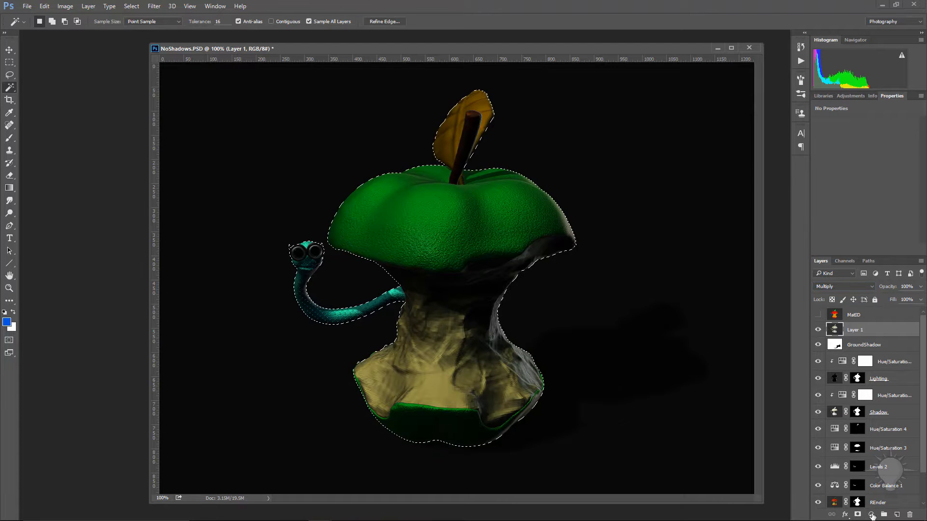
left_click(857, 515)
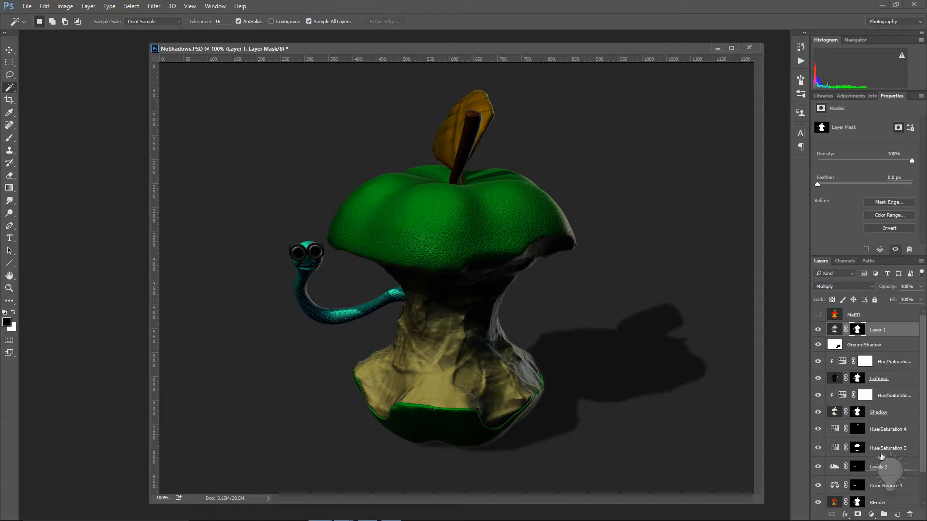
- Brighten the cavity layer's image, not its mask, using Levels
left_click(835, 330)
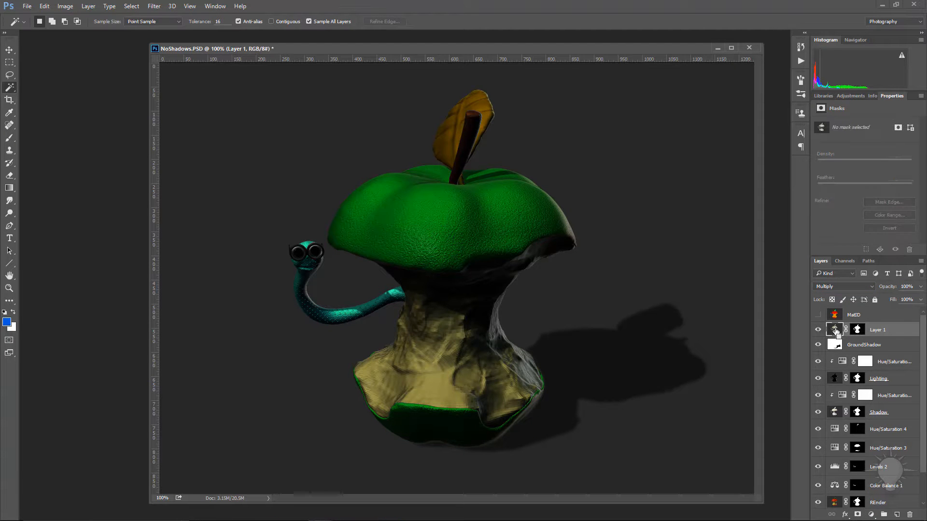
key("ctrl+l")
left_click_drag(724, 294, 639, 312)
key("Escape")
- Compare the composite with and without the cavity layer, and delete that layer
left_click(818, 330)
left_click(818, 329)
left_click(818, 330)
left_click(818, 330)
left_click(818, 330)
left_click(818, 330)
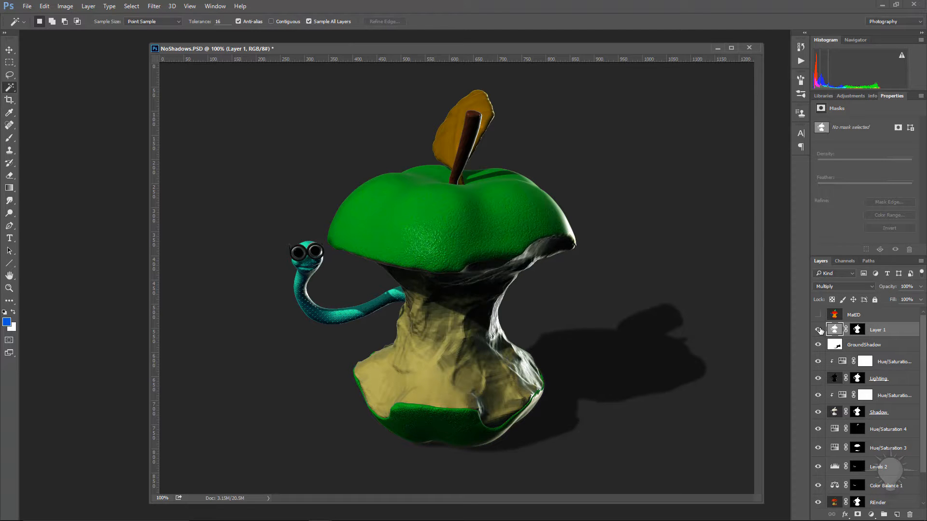
left_click(818, 330)
left_click(818, 329)
left_click(818, 329)
left_click_drag(888, 332, 907, 515)
- Switch to ZBrushCore, move the light closer to the centre of the light sphere, and set its intensity to 2
key("super")
left_click(366, 515)
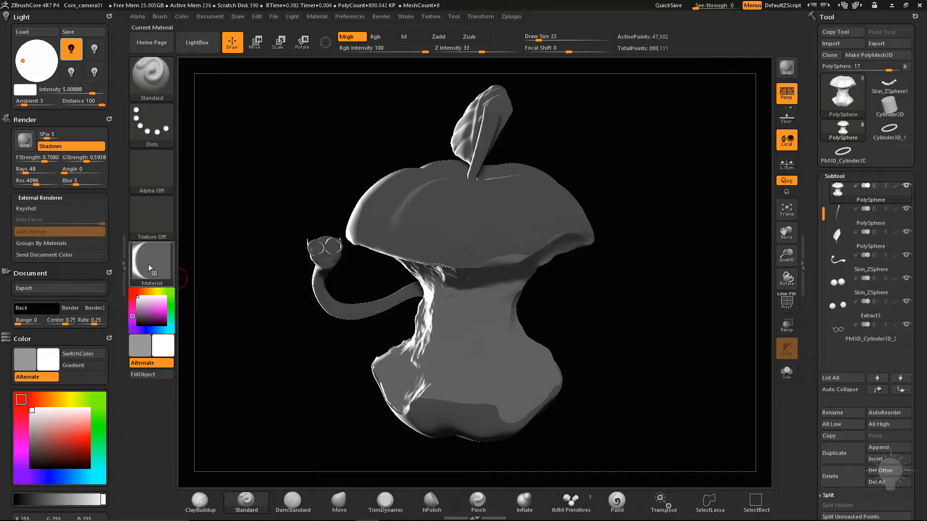
left_click(22, 61)
mouse_move(23, 61)
left_mouse_down()
mouse_move(39, 60)
mouse_move(30, 58)
left_mouse_up()
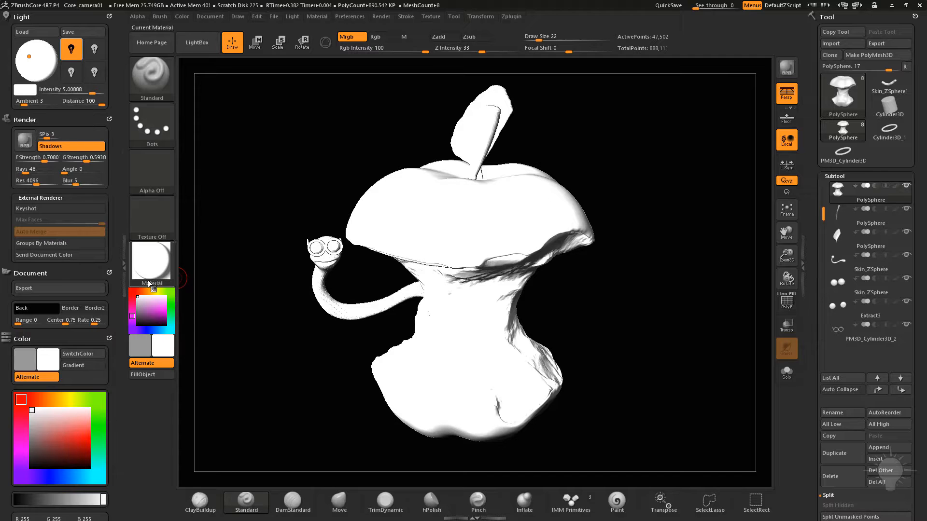
left_click(84, 90)
type("2")
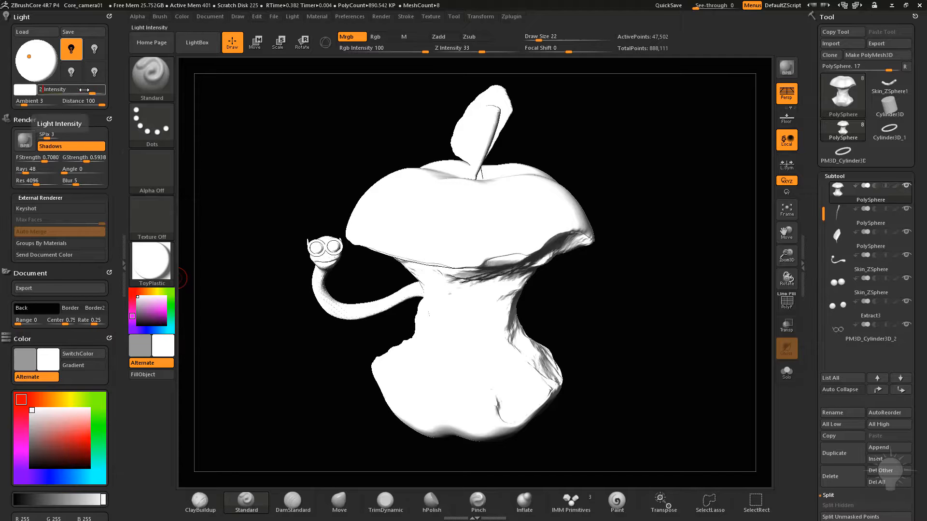
key("Return")
- Apply the ReflectedMap material to the apple core model
left_click(152, 263)
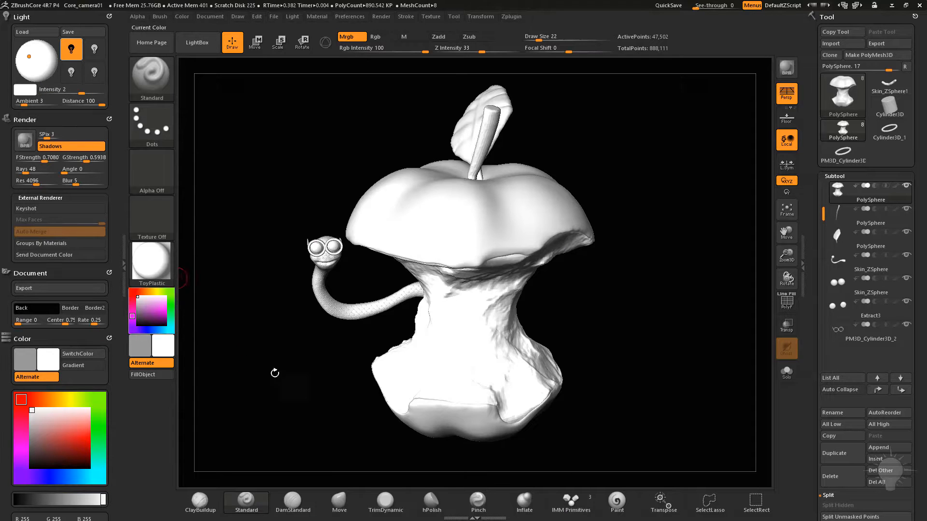
left_click(157, 265)
left_click(303, 385)
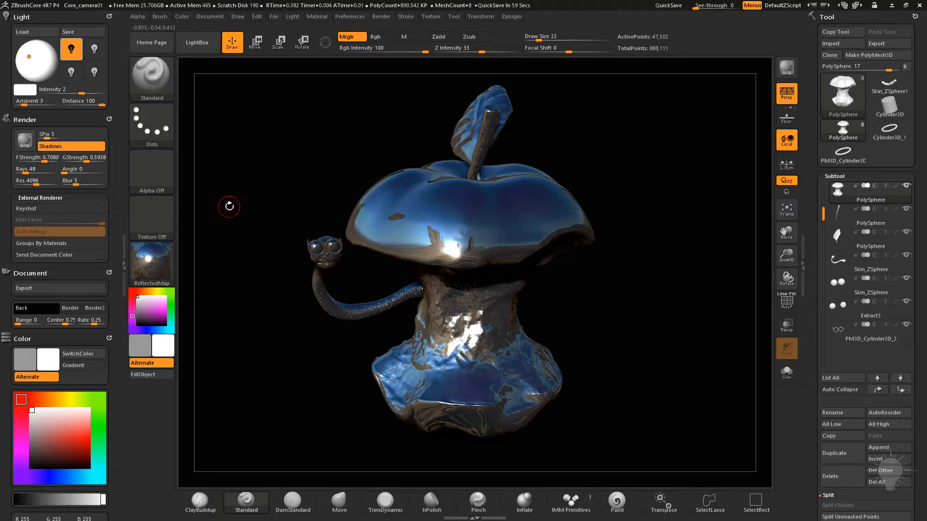
- Render the reflective apple core without shadows, and export the image as a Photoshop file named Chrome
left_click(784, 71)
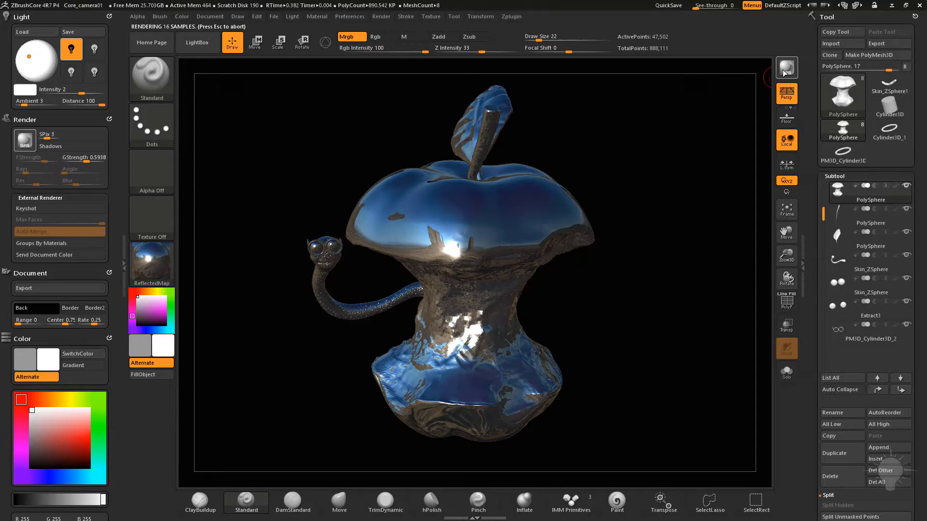
left_click(209, 16)
left_click(219, 31)
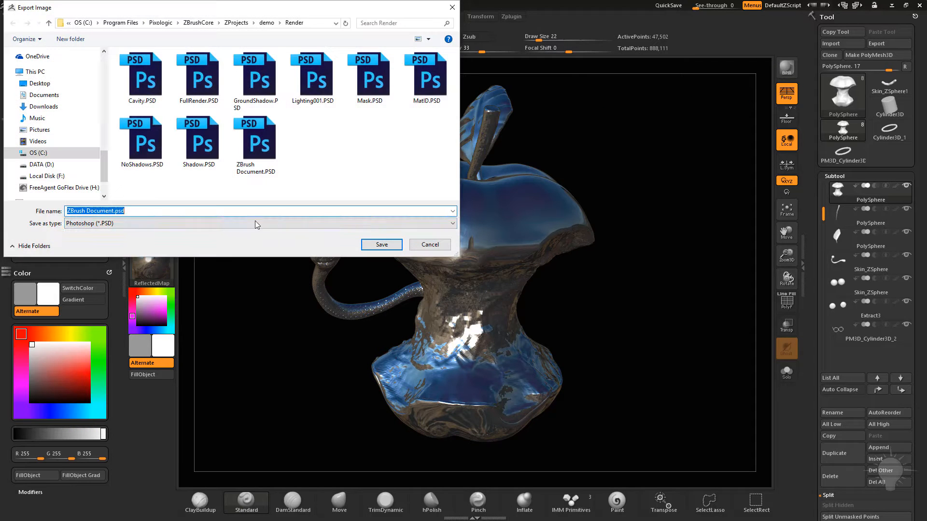
type("Chrome")
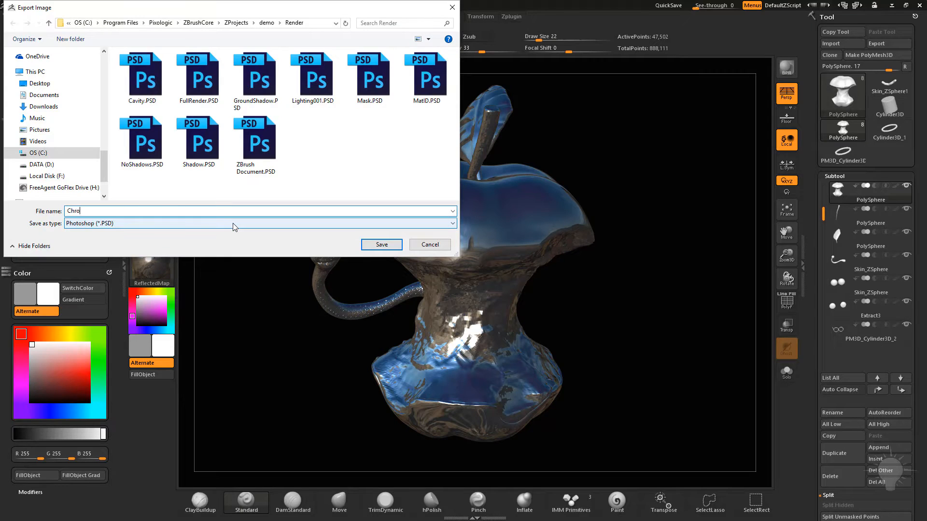
key("Return")
- Switch back to Photoshop, and open Chrome.PSD from the Render folder
key("super")
left_click(362, 441)
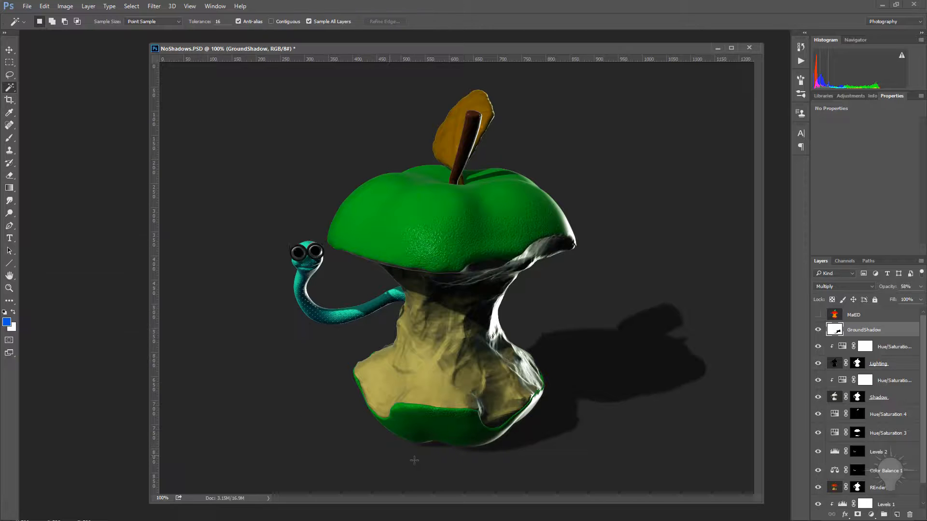
key("ctrl+o")
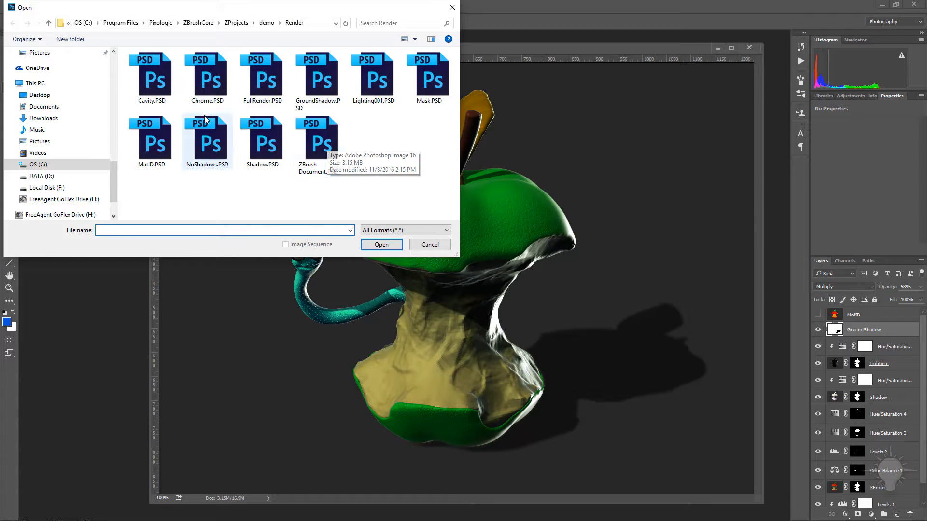
double_click(208, 77)
- Copy the Chrome pass into the NoShadows document as a new layer above GroundShadow, and close the Chrome document
left_click_drag(326, 60, 72, 207)
left_click_drag(857, 309, 700, 241)
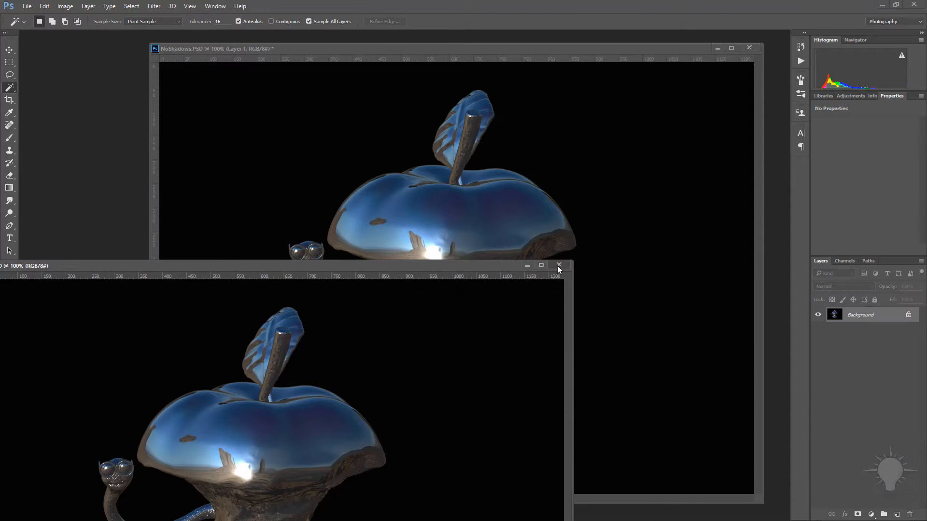
left_click(558, 265)
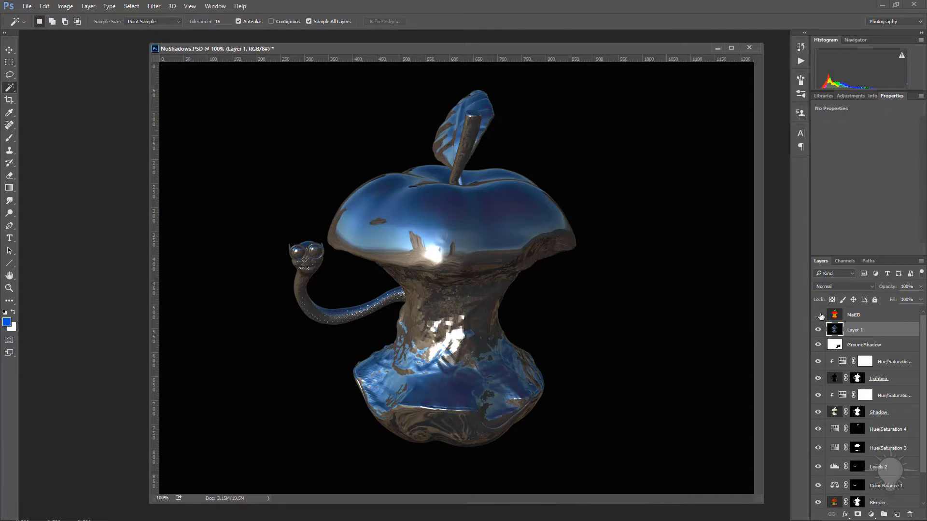
- Select the red apple skin from the MatID layer, hide MatID, and mask the chrome layer to that selection
left_click(819, 316)
left_click(481, 226)
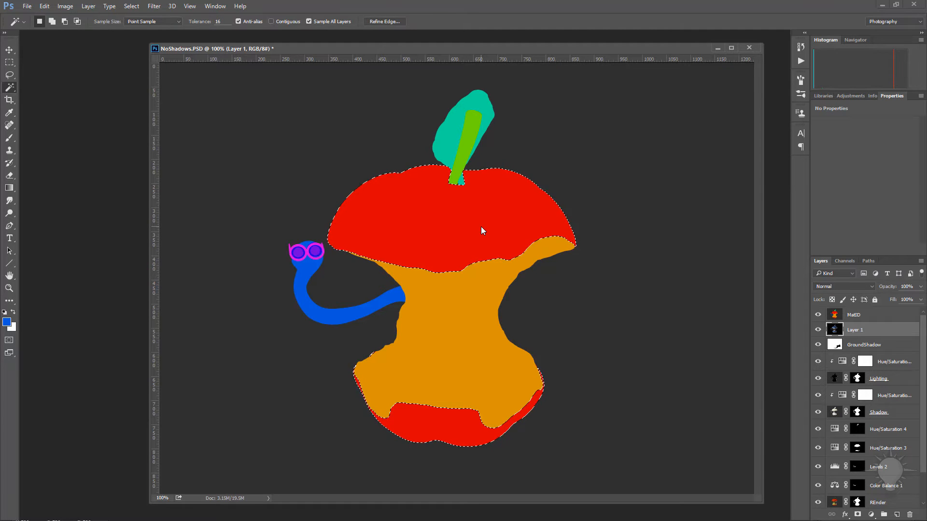
left_click(818, 315)
left_click(857, 514)
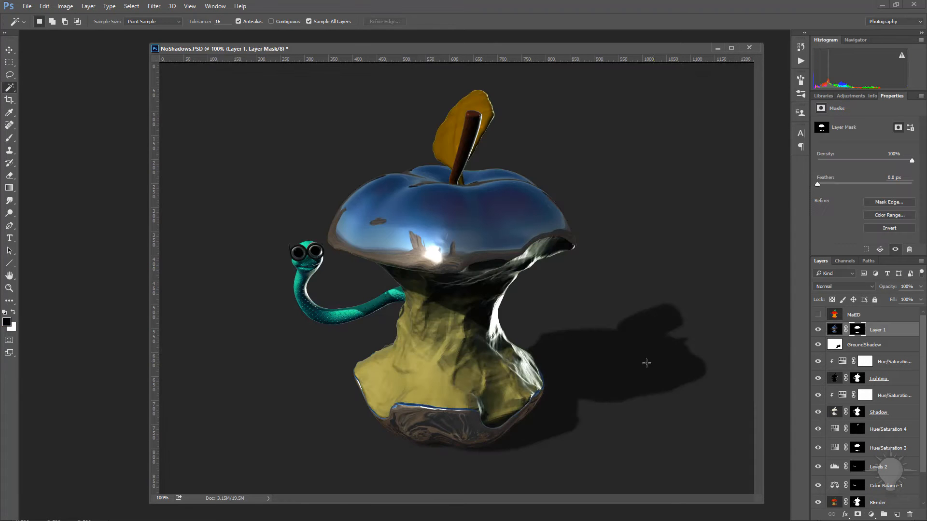
- Compare the image with and without the chrome layer, and try lowering that layer's opacity to 29%
left_click(818, 329)
left_click(817, 329)
left_click(921, 299)
left_click_drag(867, 299, 891, 299)
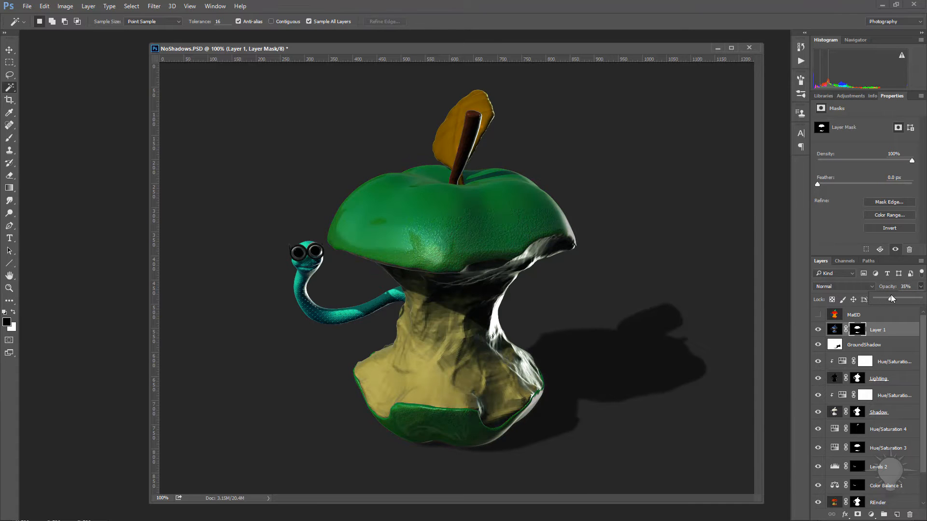
- Restore the chrome layer's opacity to 100%, preview the blend modes on it, and settle on Soft Light
left_click(835, 328)
left_click(837, 288)
left_click(841, 323)
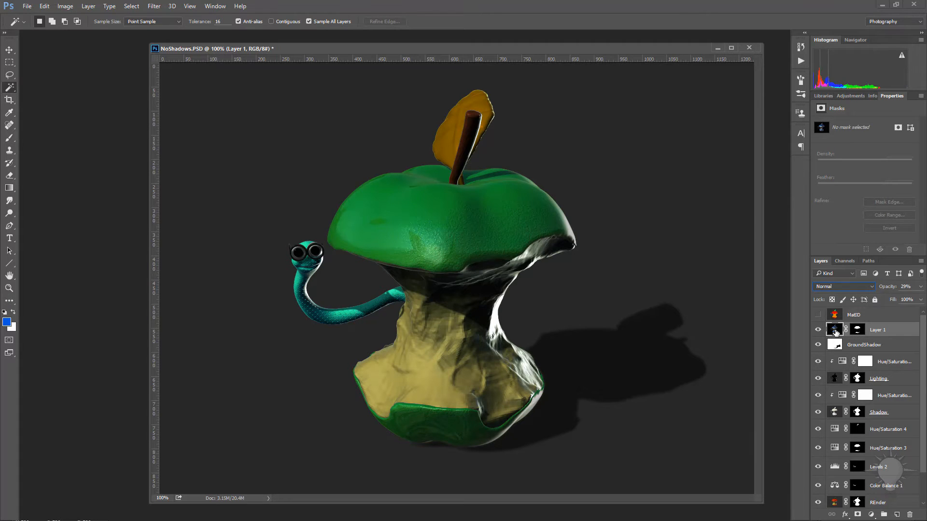
left_click(919, 286)
left_click(834, 288)
left_click(834, 287)
key("Down")
key("Down")
key("Down")
key("Down")
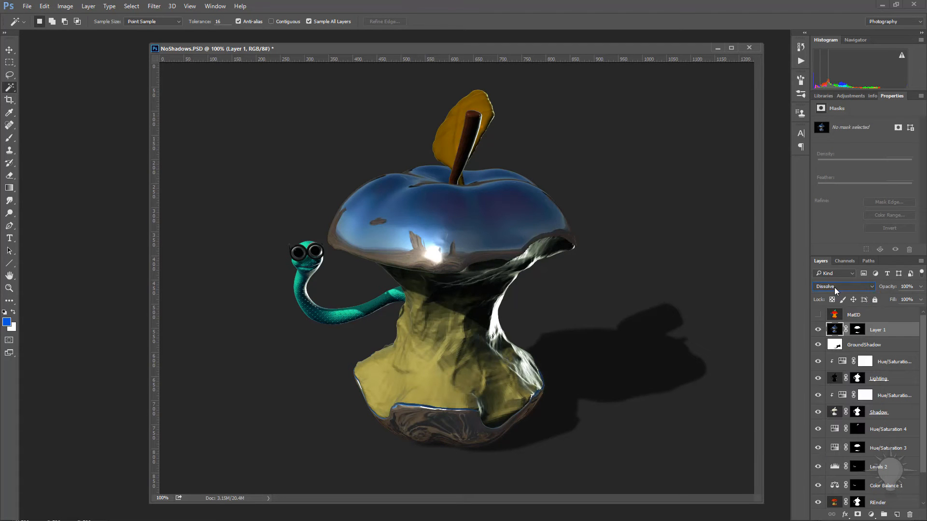
key("Down")
key("Down")
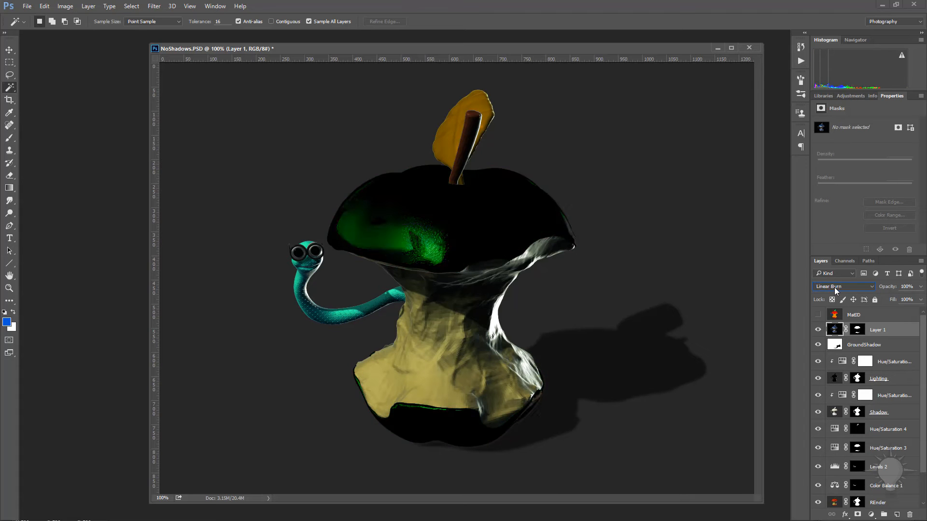
key("Down")
key("Down")
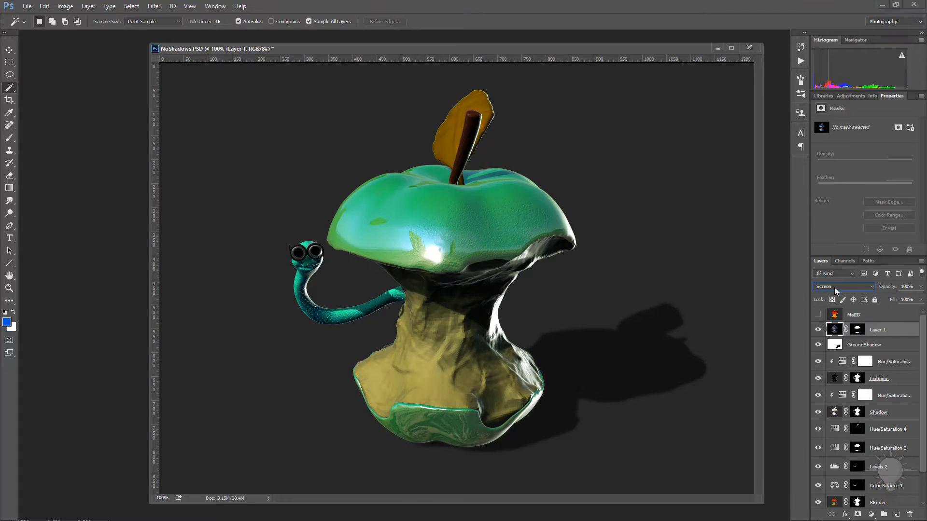
key("Down")
key("Down")
key("Down")
key("Down")
key("Down")
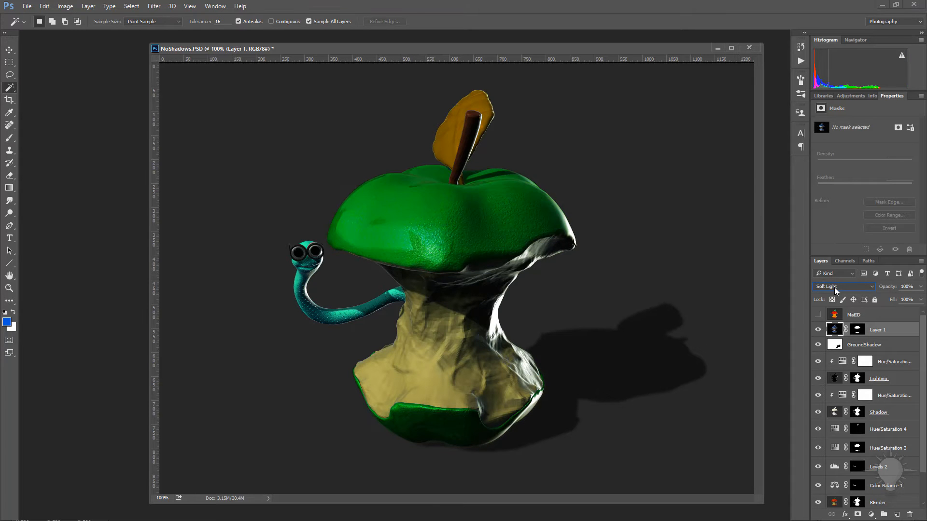
key("Down")
key("Down")
key("Down")
key("Down")
key("Down")
key("Down")
key("Down")
key("Down")
key("Down")
key("Down")
key("Down")
key("Down")
key("Down")
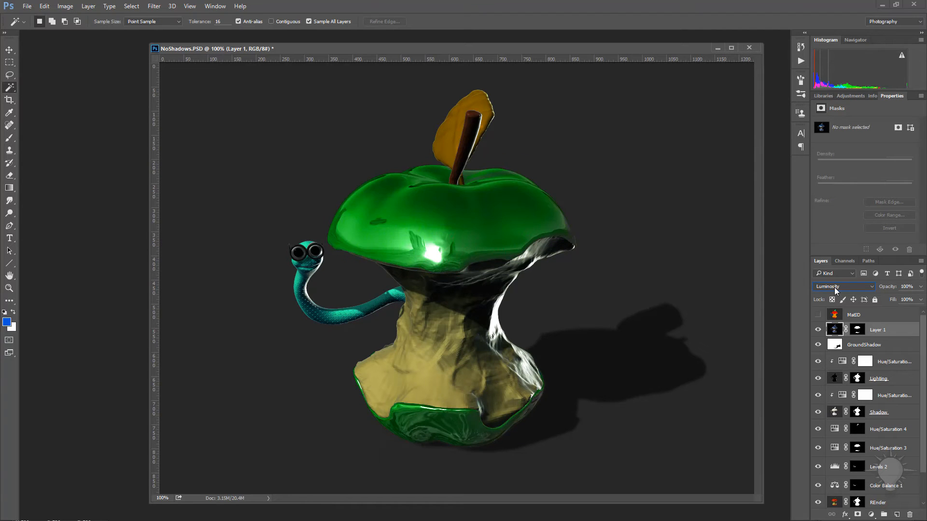
key("Up")
key("Up")
key("Up")
key("Up")
key("Up")
key("Up")
key("Up")
key("Up")
key("Up")
key("Up")
key("Up")
key("Up")
key("Up")
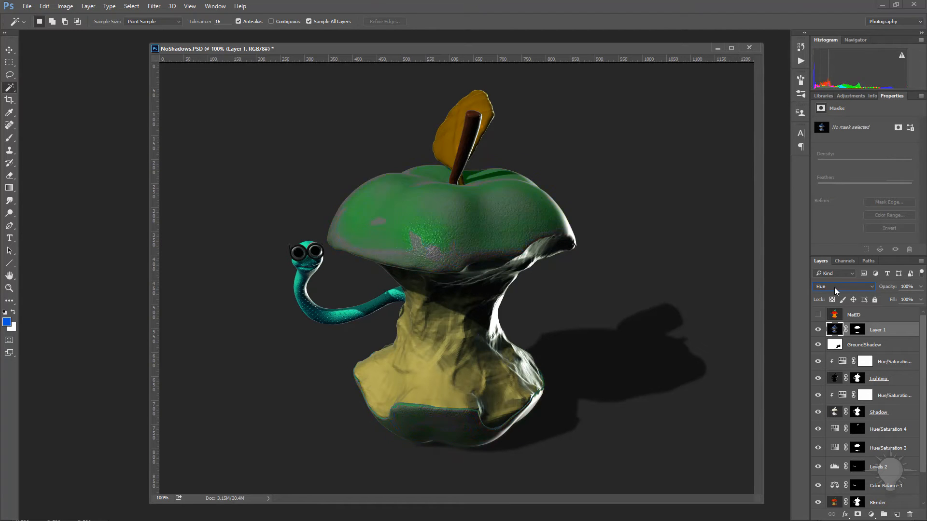
- Rename the chrome layer as Reflective
double_click(877, 331)
type("Reflective")
key("Return")
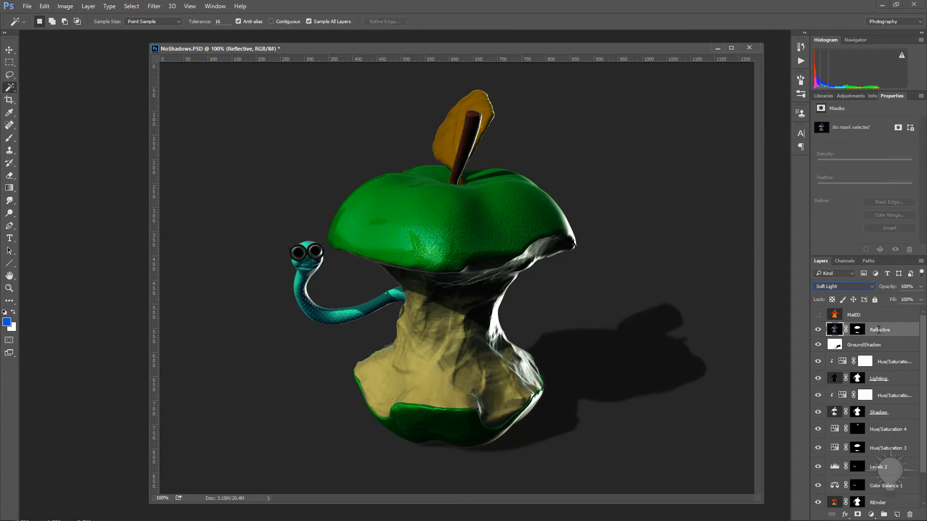
- Replace the Reflective layer's mask with one made from the leaf area of MatID, and compare the image with the layer on and off
right_click(856, 332)
left_click(840, 351)
left_click(818, 315)
left_click(451, 126)
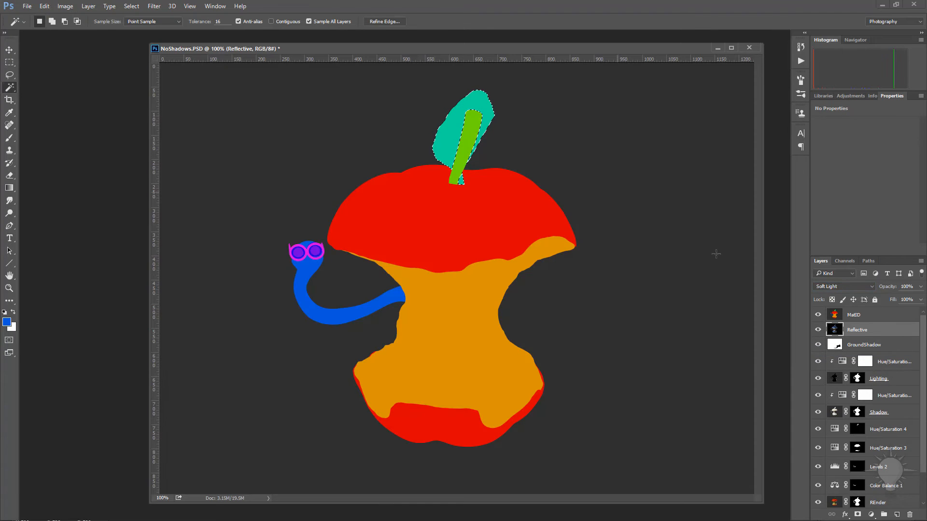
right_click(861, 331)
left_click(865, 333)
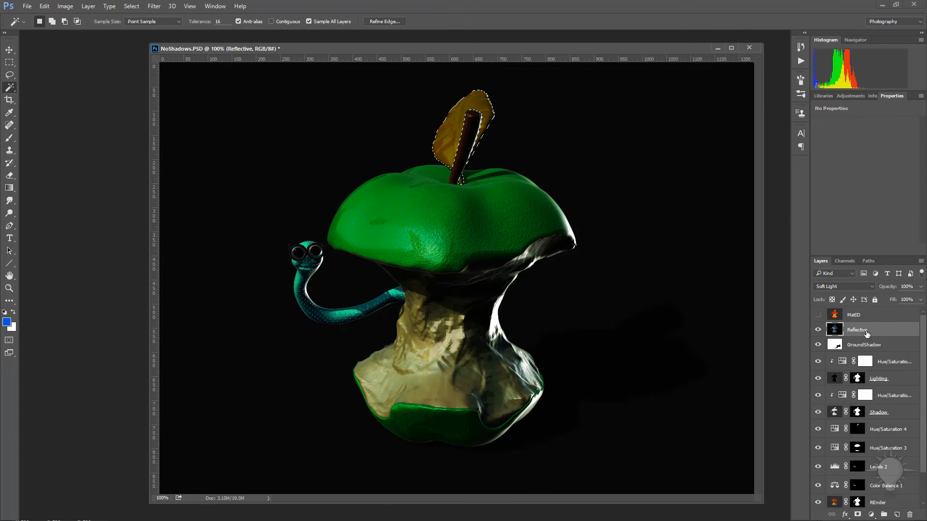
left_click(858, 514)
left_click(818, 330)
left_click(818, 330)
left_click(818, 330)
left_click(818, 330)
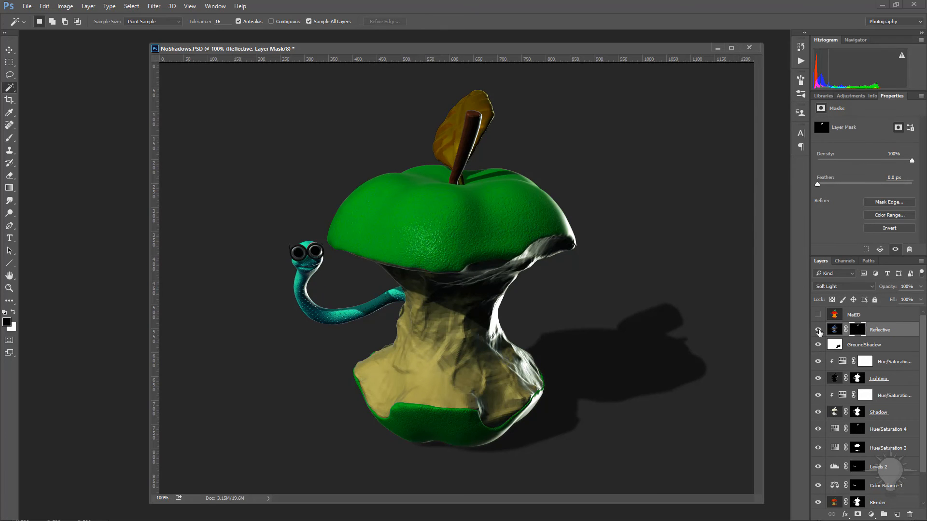
- Lower the Reflective layer's opacity to 39%, and reposition the document window
left_click(838, 329)
left_click(921, 287)
left_click_drag(919, 300, 875, 309)
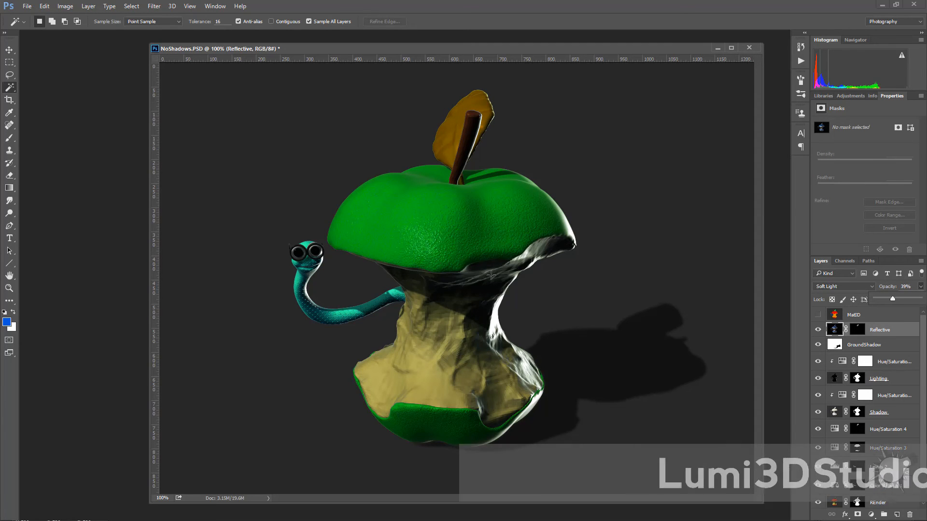
left_click_drag(339, 56, 287, 52)
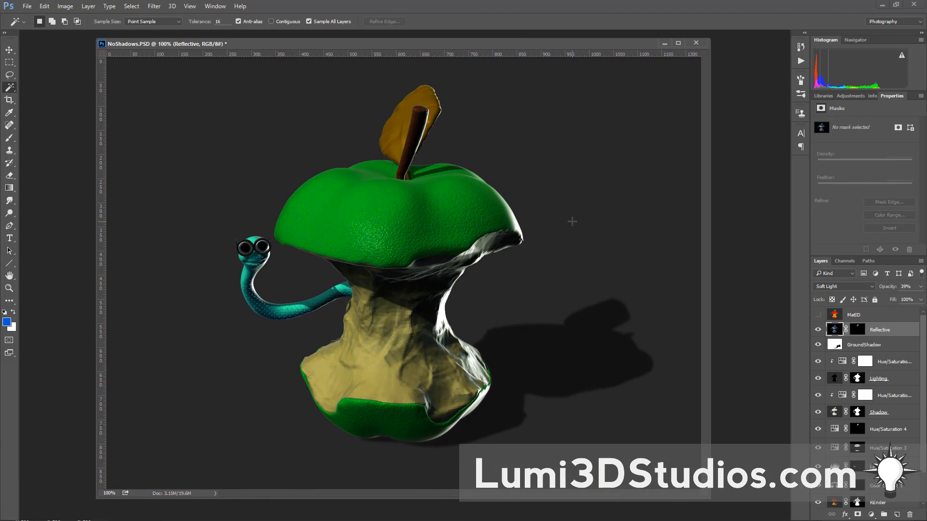